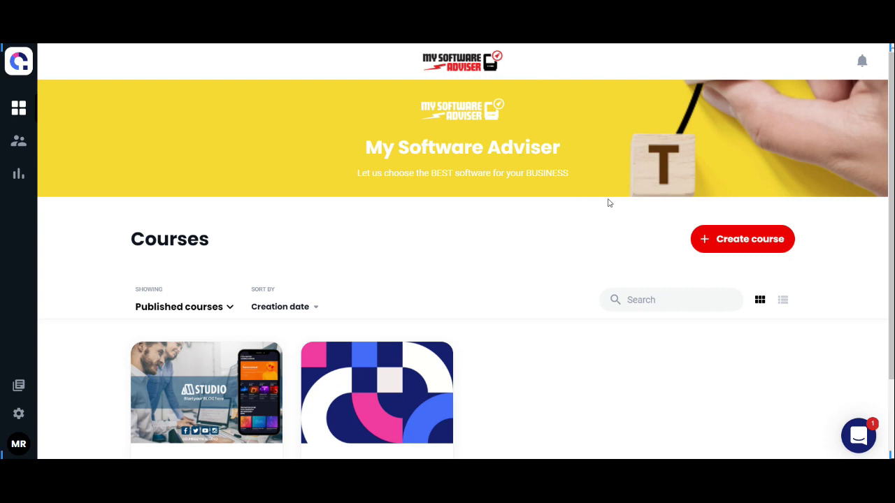
Step: Look through the templates offered for creating a new course, including their listed contents, and close the selection without using one
scroll(598, 232, "down", 1)
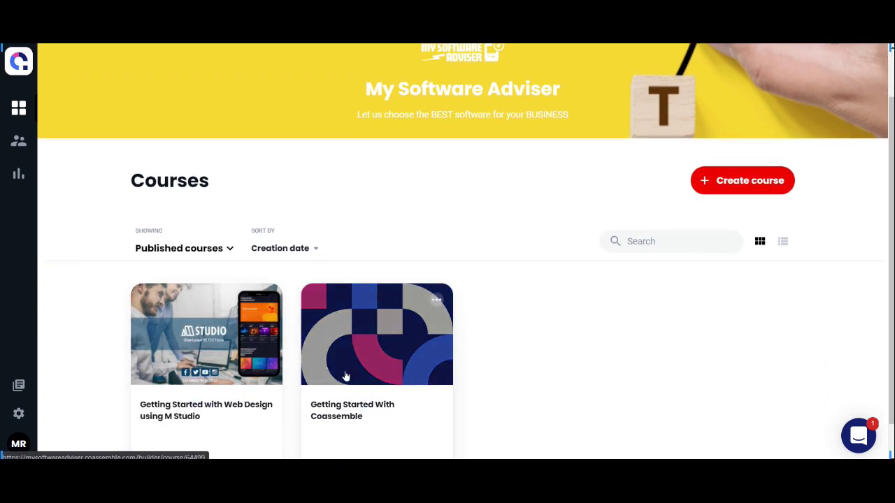
left_click(711, 185)
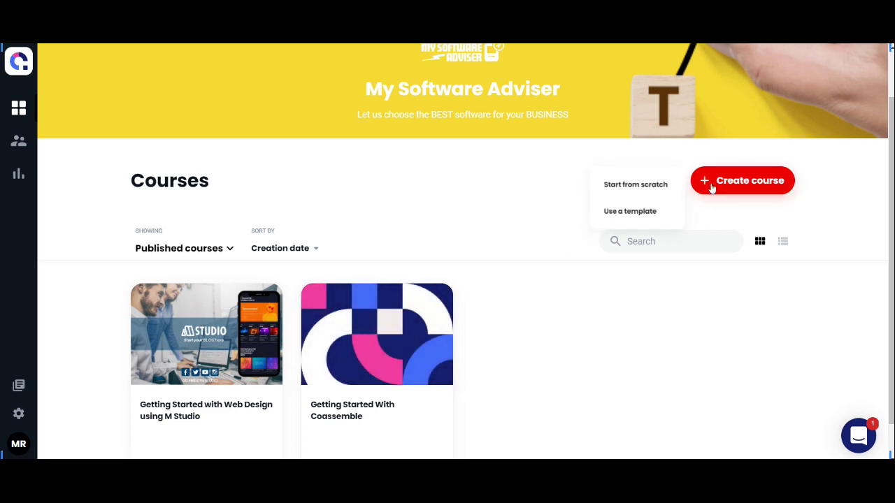
left_click(620, 211)
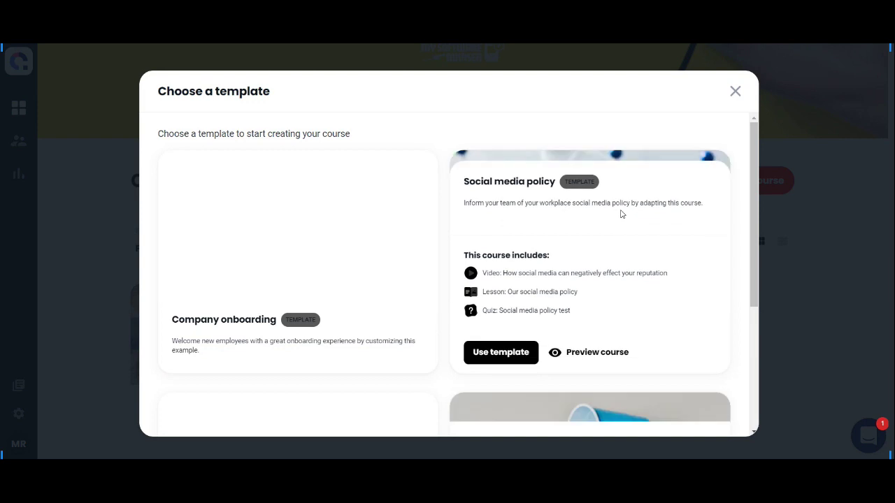
mouse_move(345, 236)
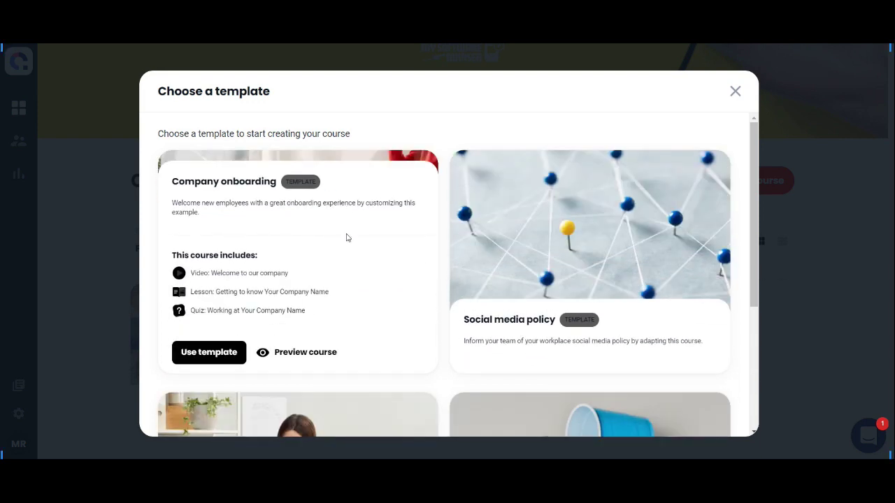
mouse_move(575, 230)
scroll(576, 230, "down", 3)
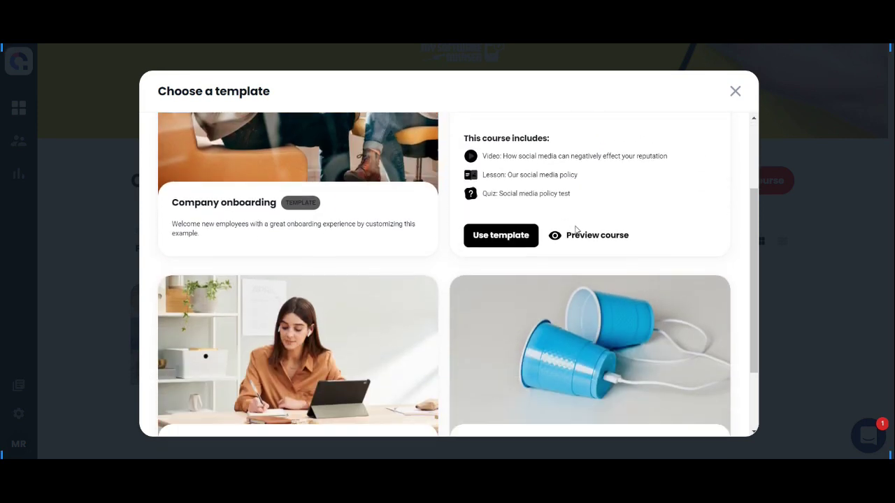
scroll(576, 230, "down", 2)
mouse_move(338, 272)
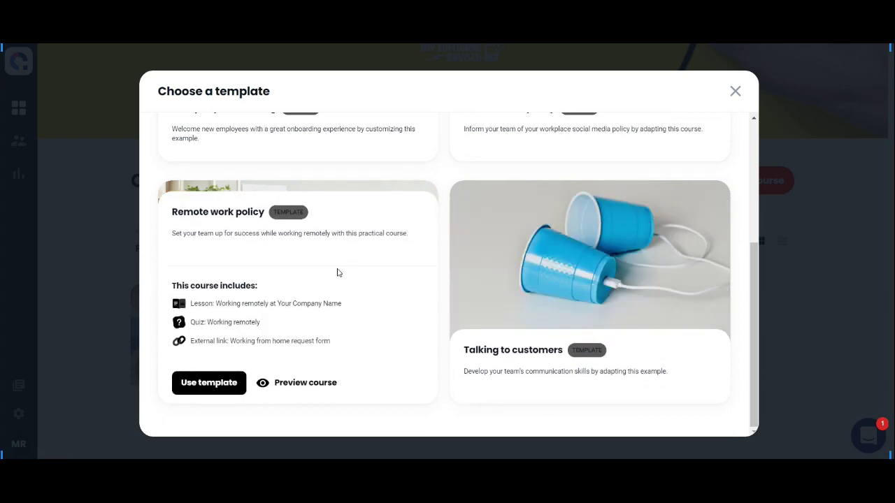
left_click(735, 91)
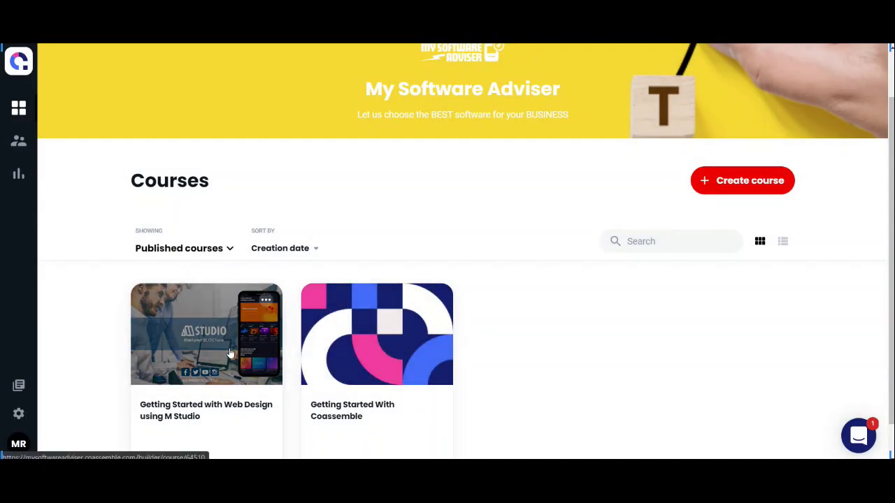
Step: Open the course "Getting Started with Web Design using M Studio" in the builder and review its overview page
left_click(231, 353)
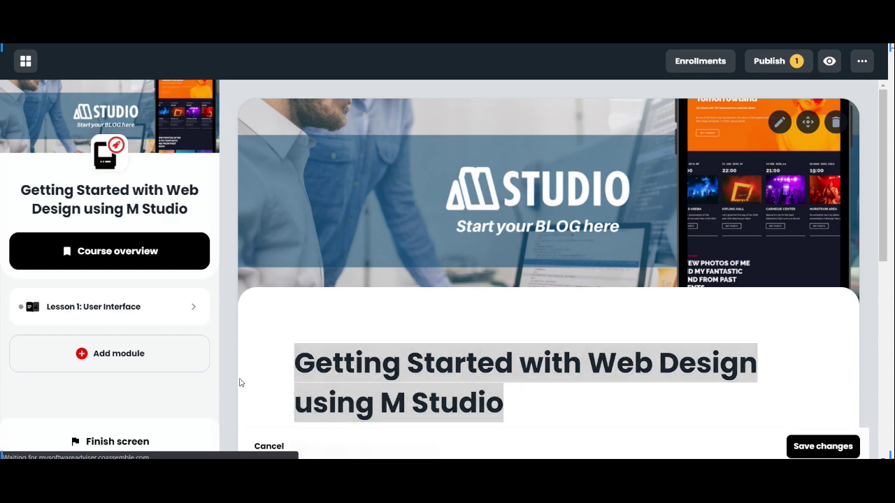
scroll(517, 356, "down", 1)
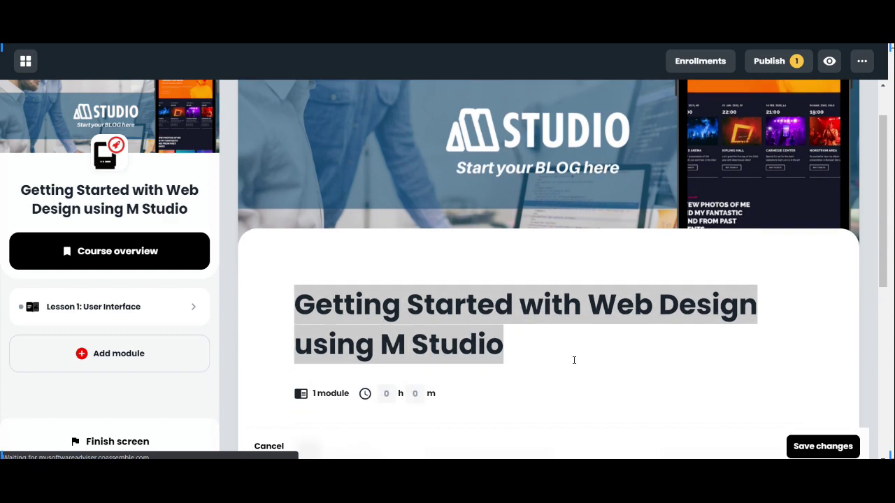
scroll(574, 360, "down", 2)
scroll(574, 362, "down", 2)
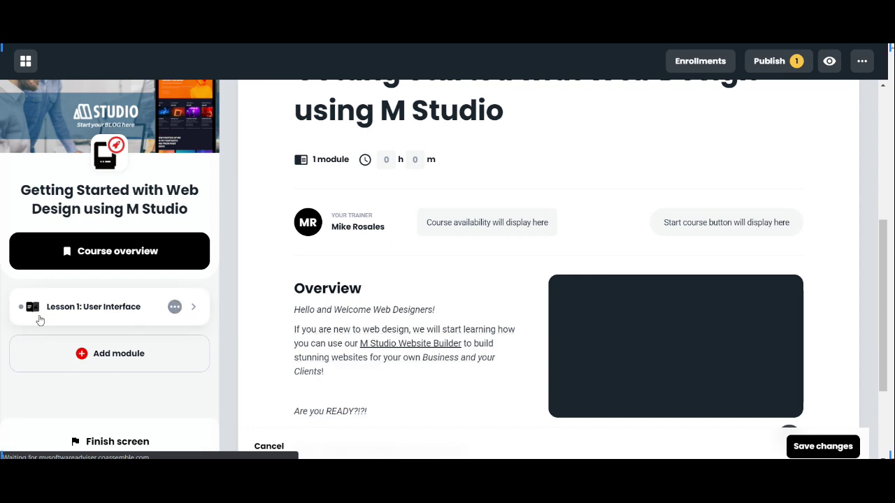
Step: Expand "Lesson 1: User Interface" and start adding a screen to it
left_click(195, 307)
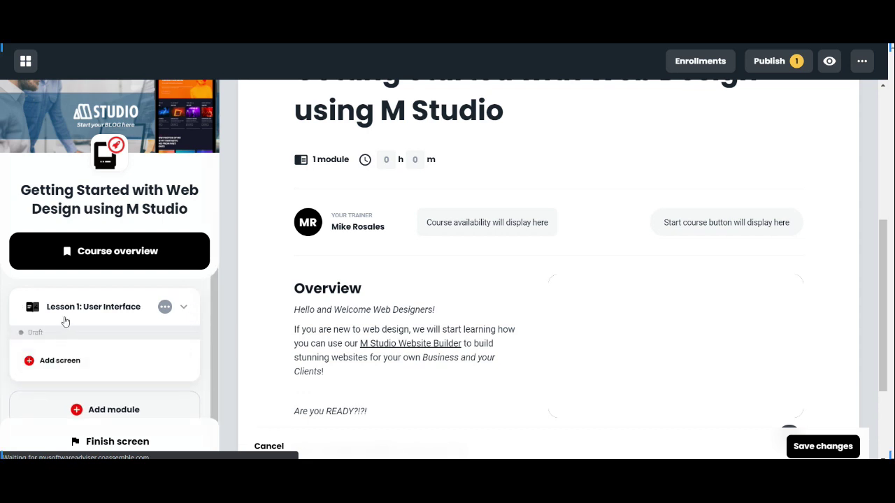
scroll(73, 409, "down", 1)
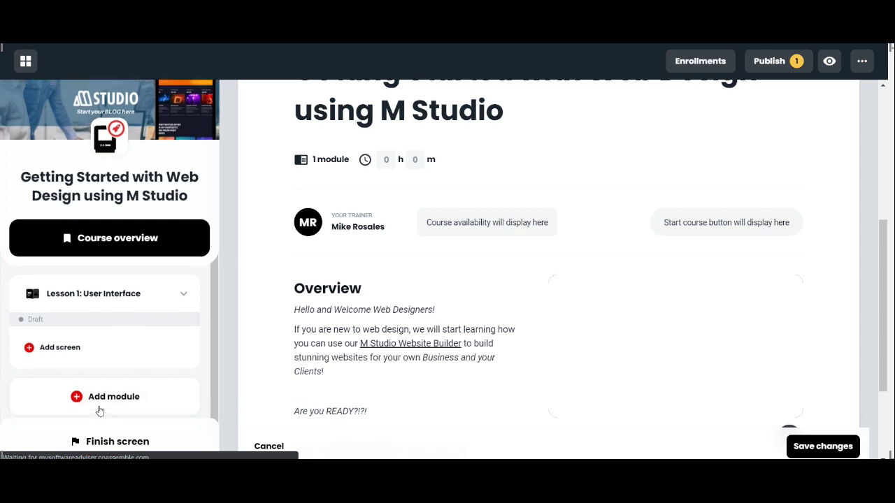
left_click(90, 295)
left_click(86, 313)
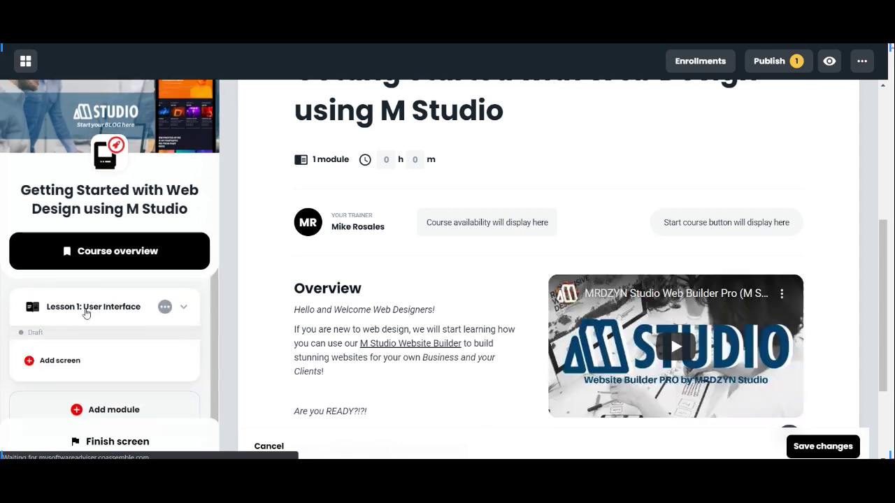
left_click(72, 361)
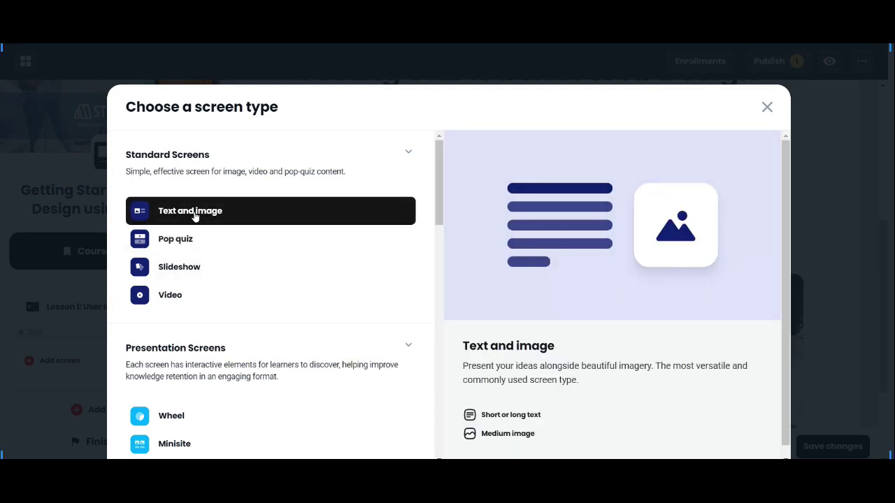
Step: Examine the standard, presentation, challenge and miscellaneous screen types available for the lesson, with their previews and descriptions
scroll(195, 216, "down", 1)
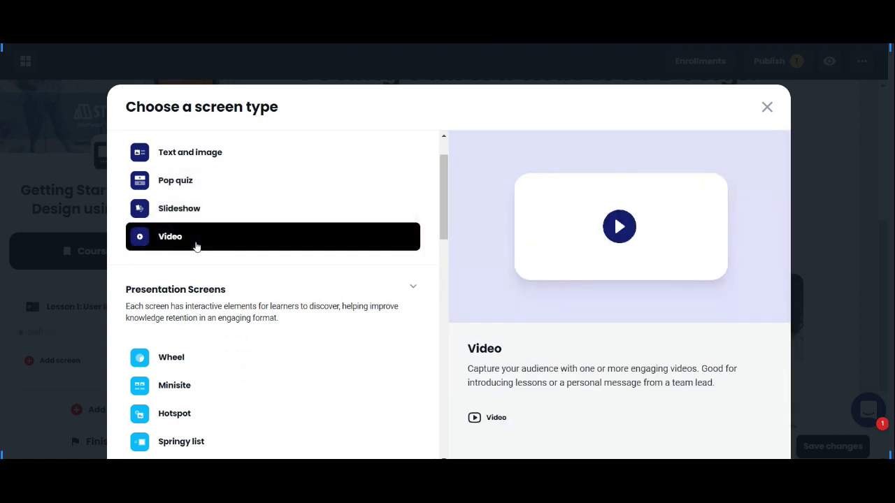
scroll(195, 246, "down", 2)
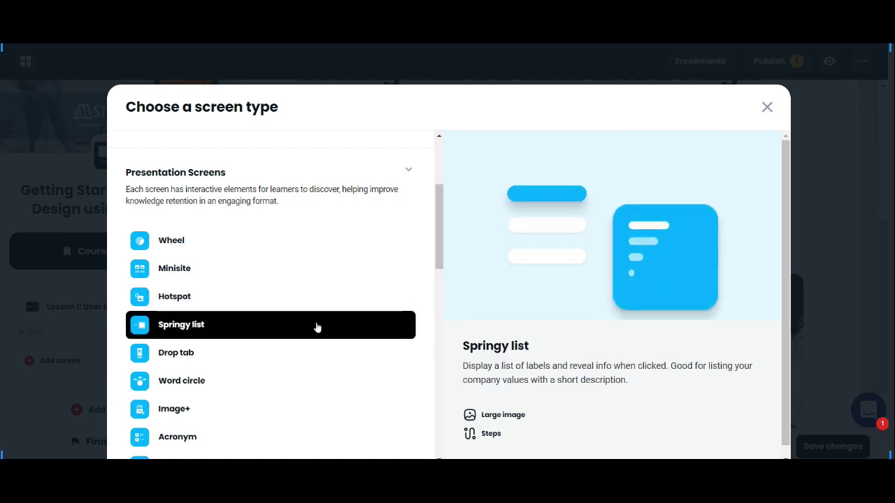
scroll(316, 328, "down", 1)
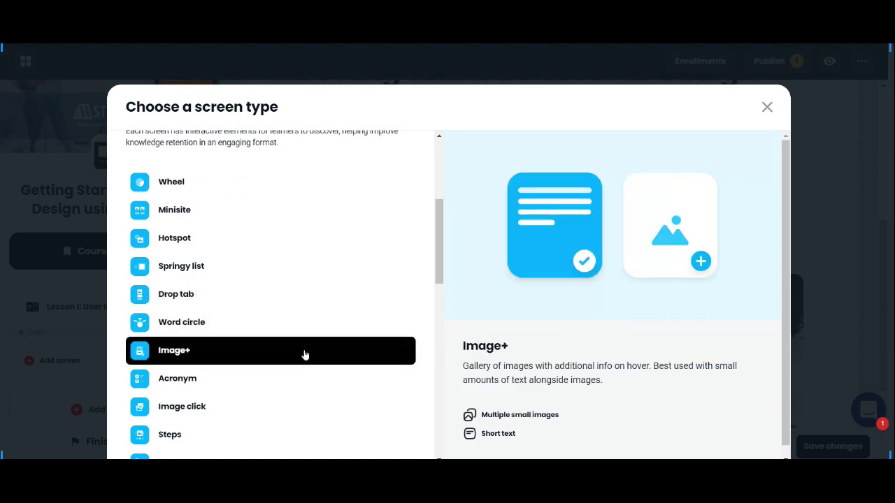
scroll(305, 355, "down", 1)
scroll(304, 346, "down", 1)
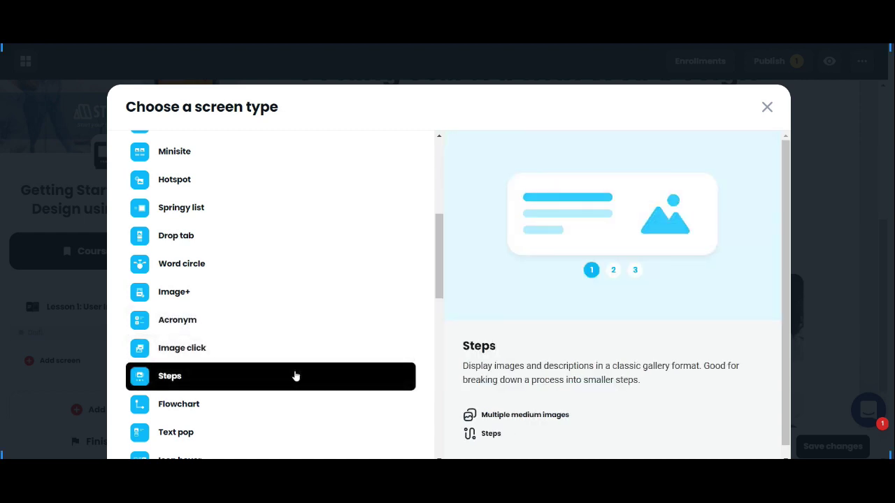
scroll(295, 376, "down", 1)
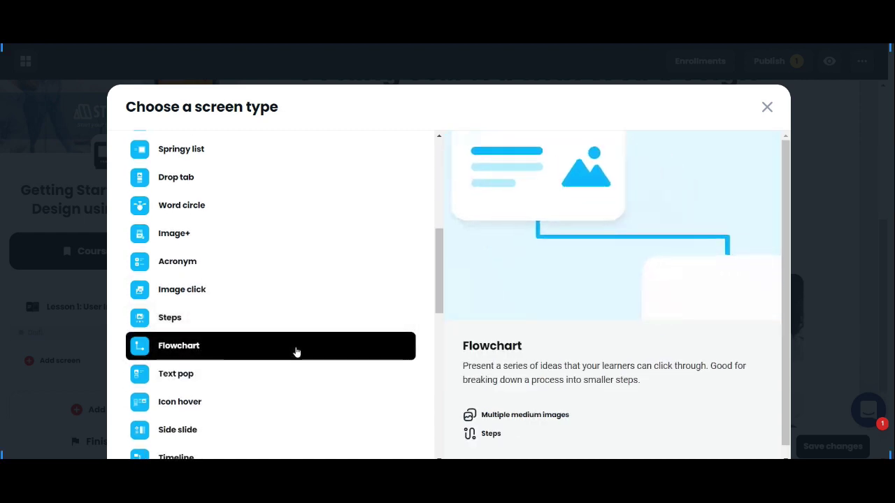
scroll(297, 353, "down", 1)
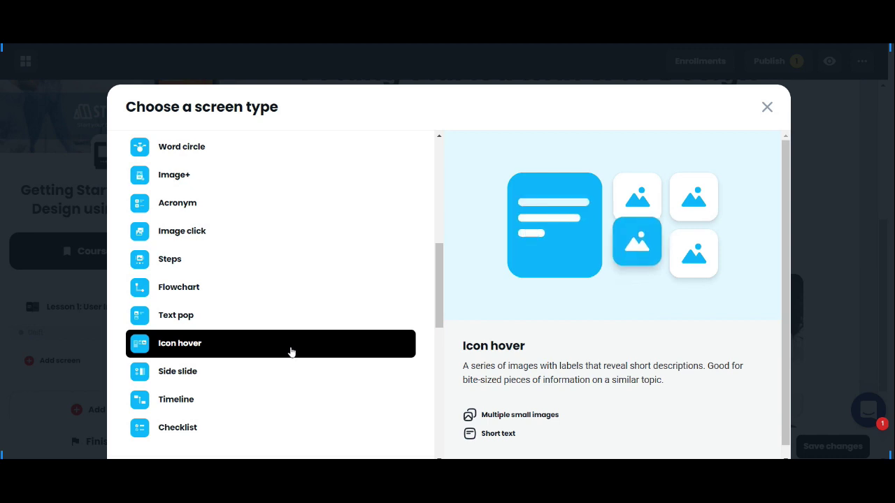
scroll(285, 376, "down", 1)
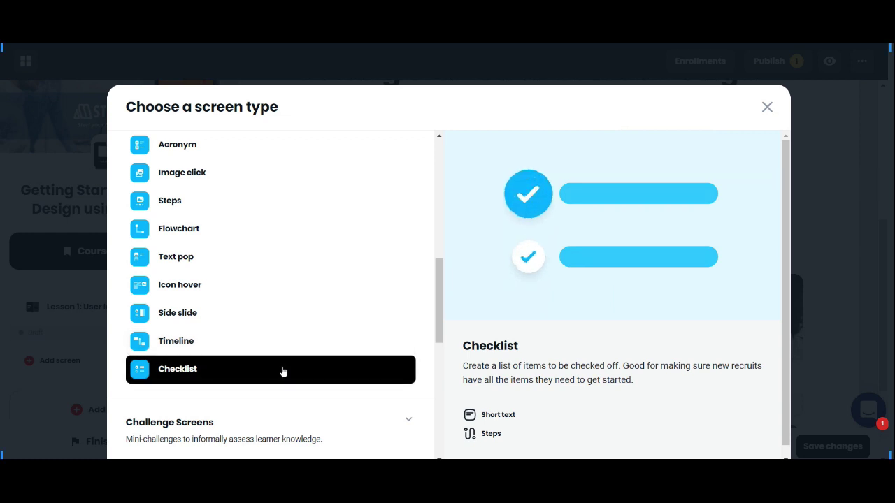
scroll(282, 370, "down", 2)
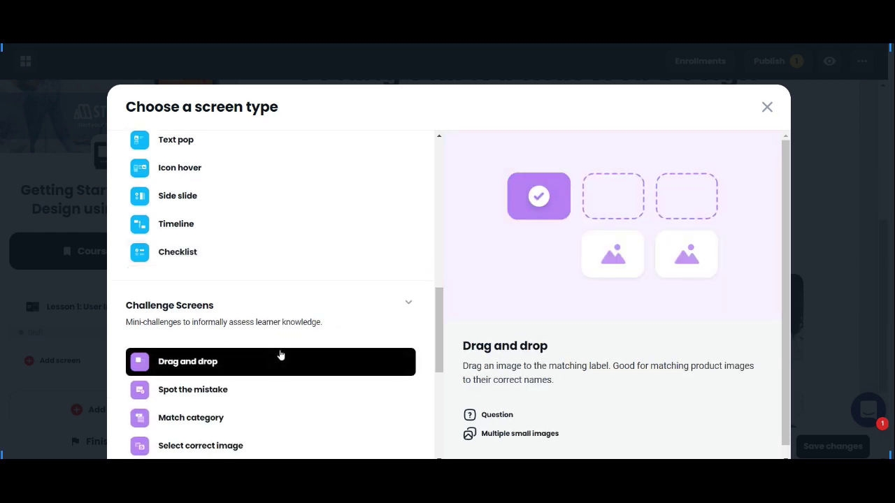
scroll(281, 356, "down", 2)
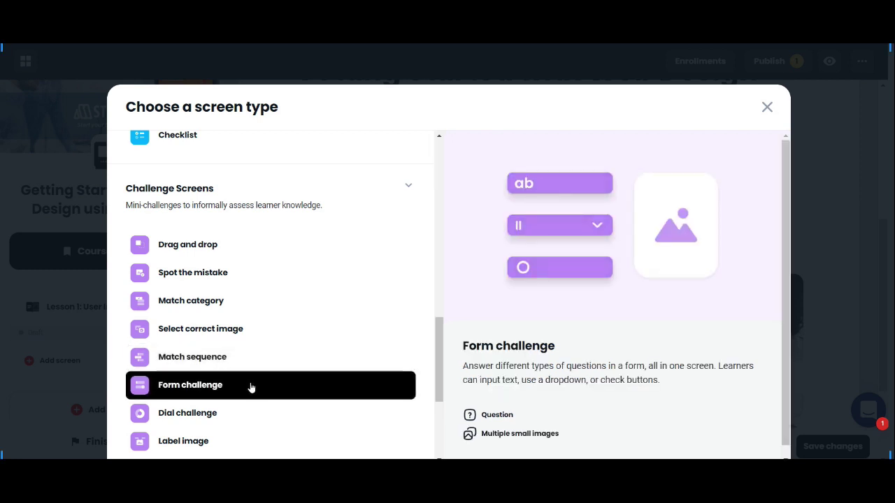
scroll(251, 386, "down", 1)
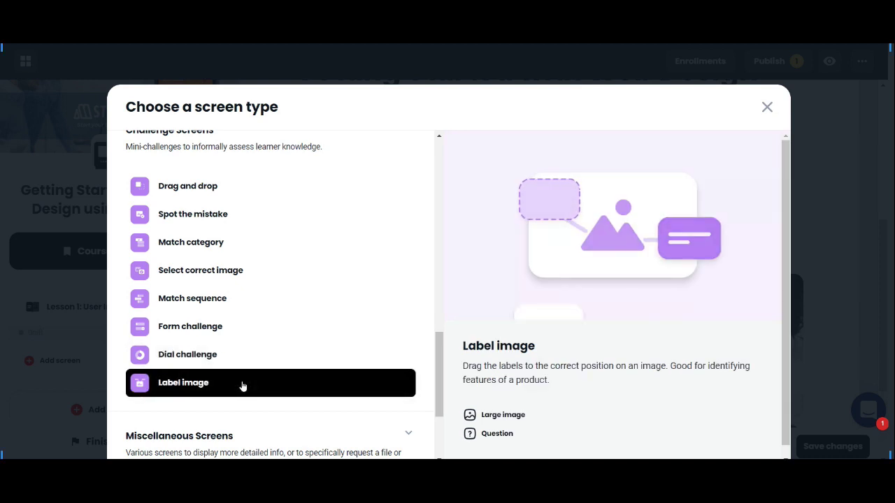
scroll(242, 386, "down", 3)
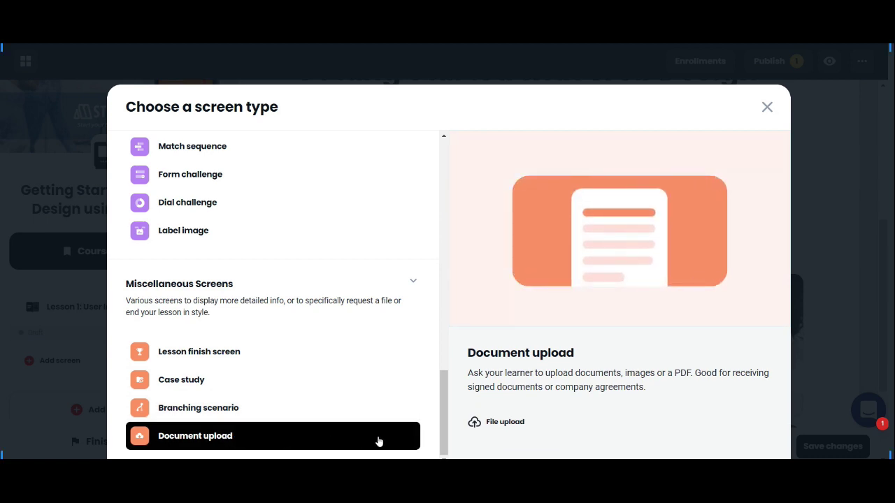
left_click_drag(443, 413, 449, 193)
scroll(359, 198, "up", 1)
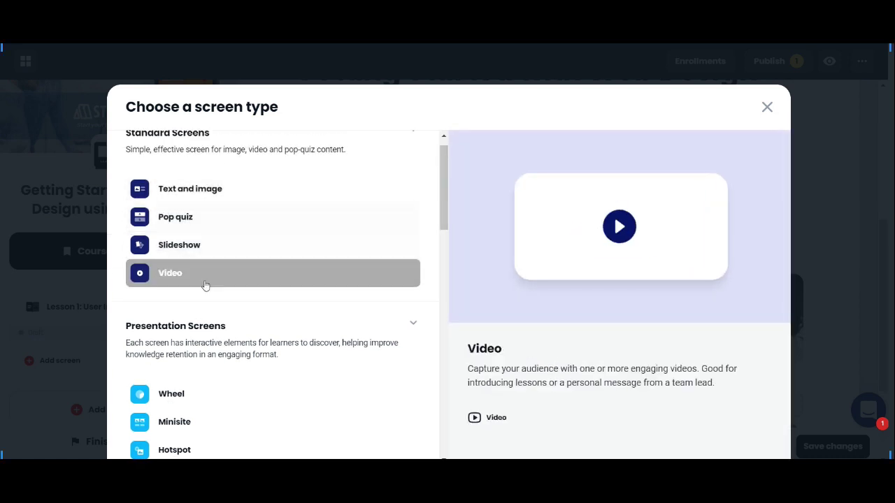
Step: Add a Video screen titled "User Interface Walkthrough" to Lesson 1
left_click(198, 276)
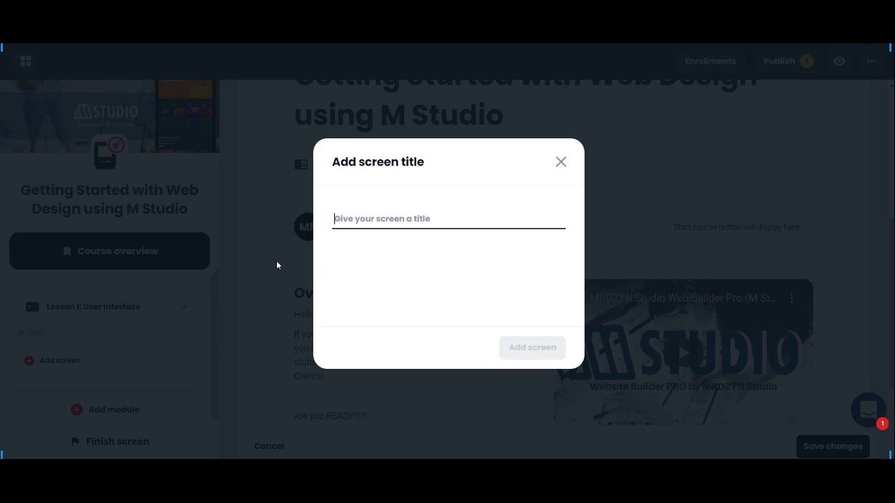
type("a")
key("BackSpace")
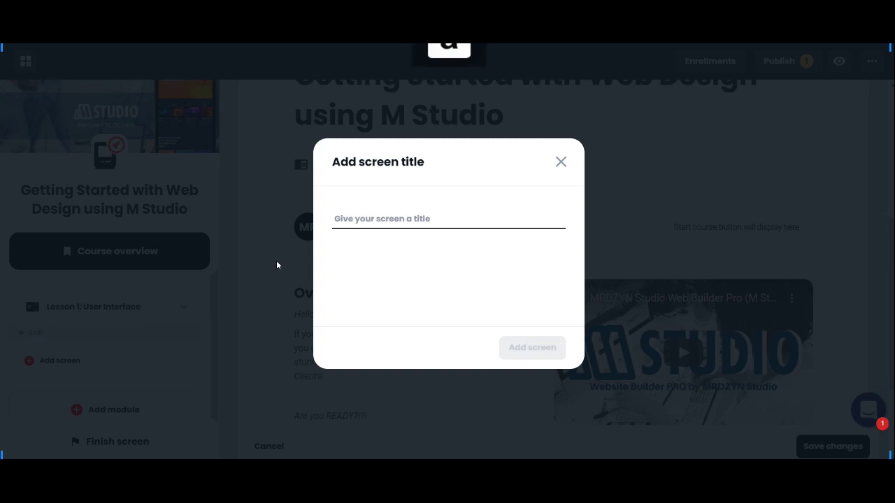
type("Get")
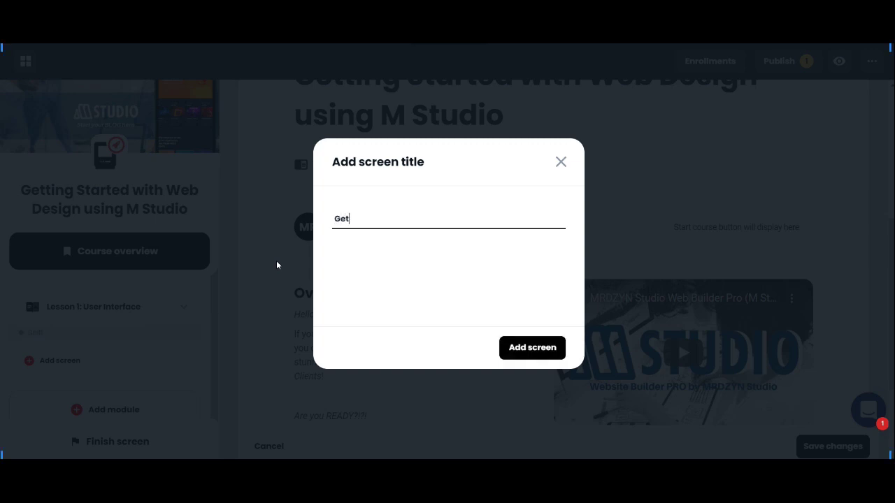
key("BackSpace")
key("BackSpace")
key("BackSpace")
type("User Interface Qa")
key("BackSpace")
key("BackSpace")
type("Walkt")
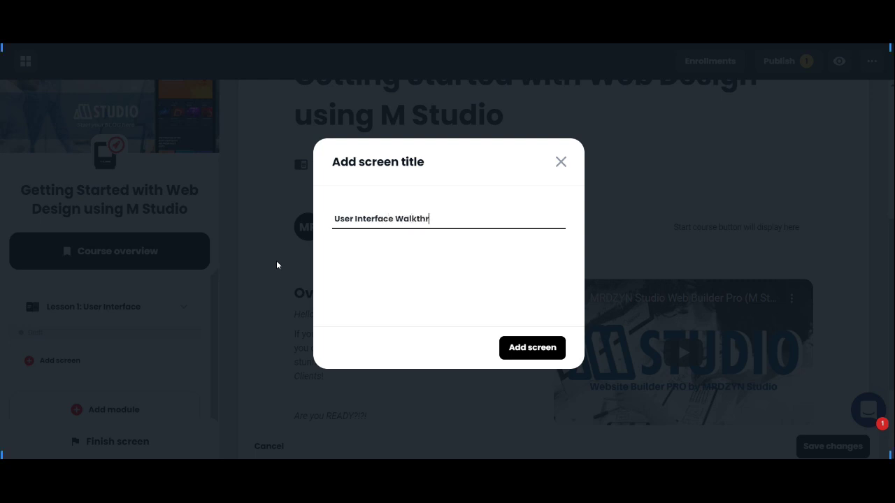
type("hrough")
left_click(551, 347)
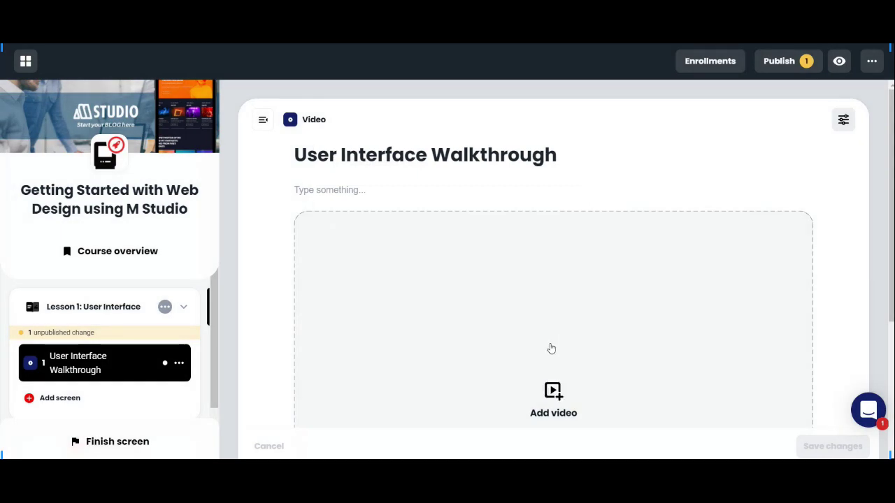
Step: Check how a video is added to the User Interface Walkthrough screen, closing the dialog without entering a URL
scroll(513, 376, "down", 2)
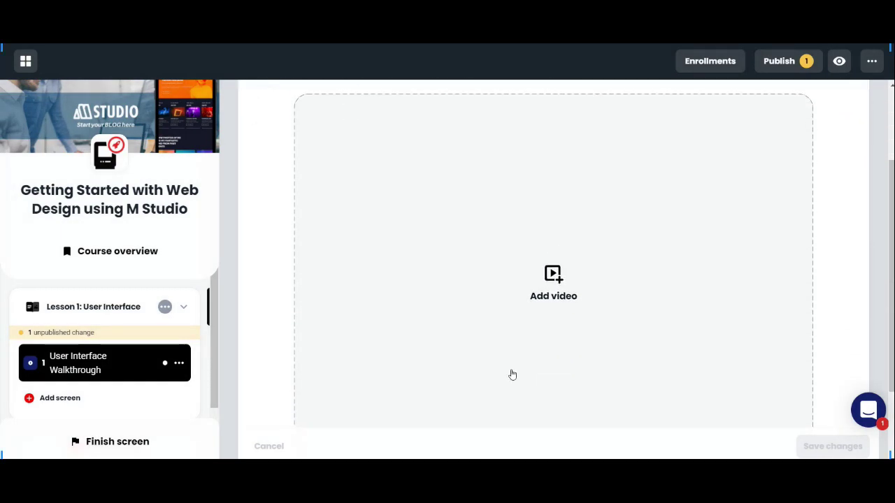
left_click(551, 277)
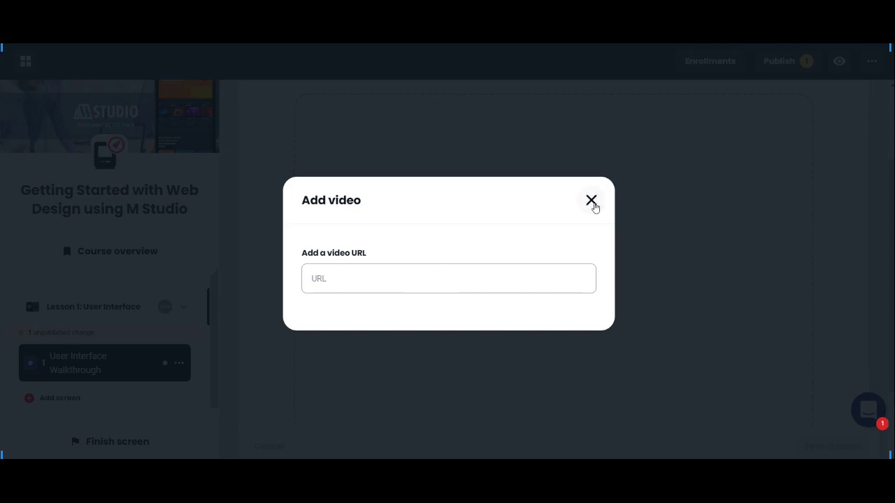
left_click(591, 201)
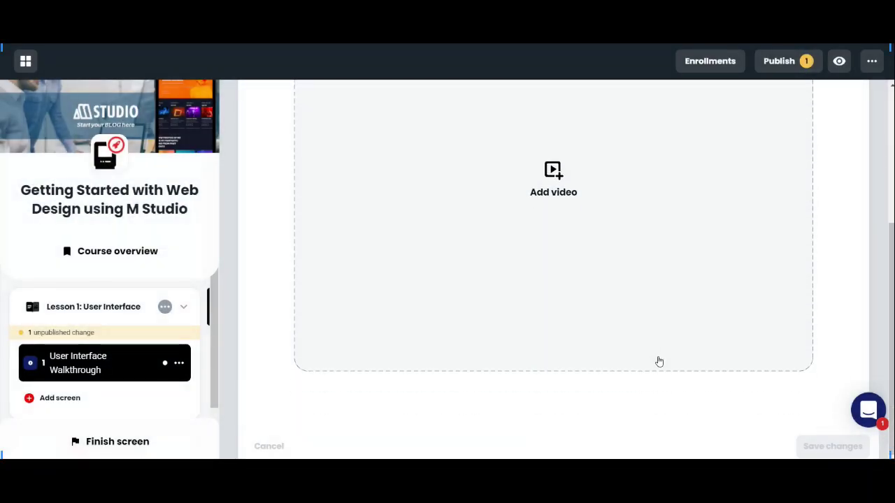
scroll(675, 383, "up", 3)
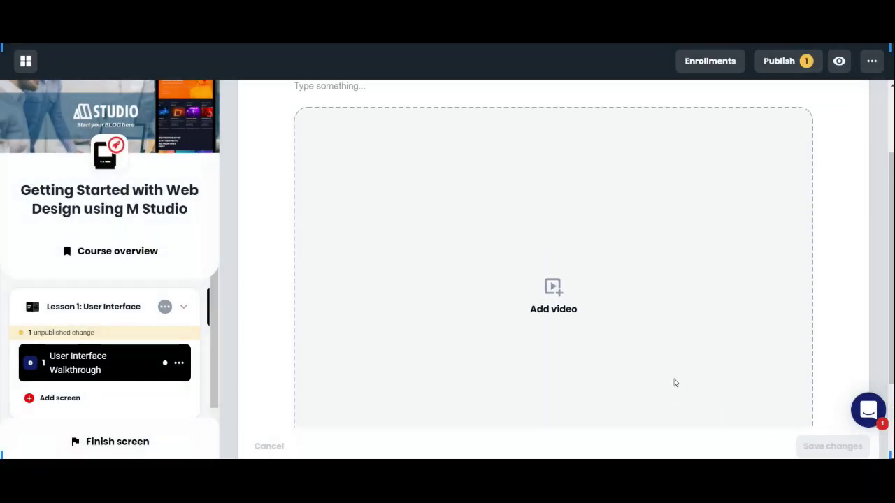
Step: Check which screen types can be added as a further screen to Lesson 1, closing the chooser without adding one
scroll(175, 394, "down", 2)
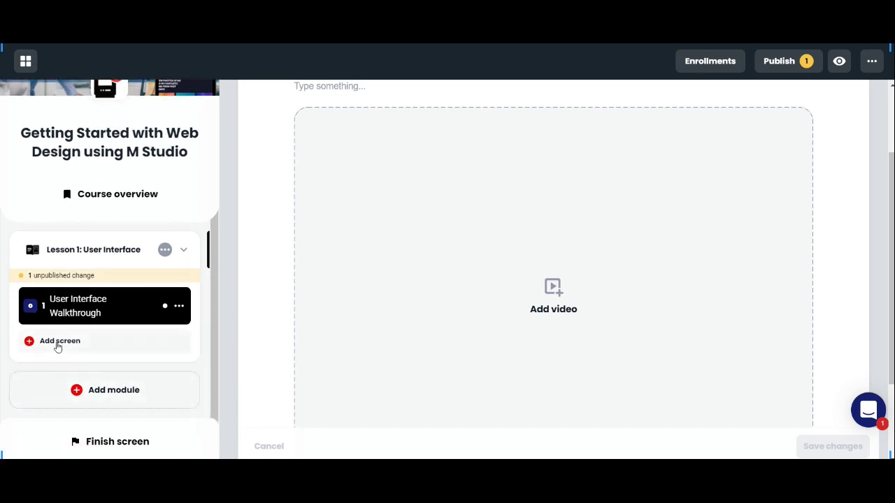
scroll(706, 334, "down", 2)
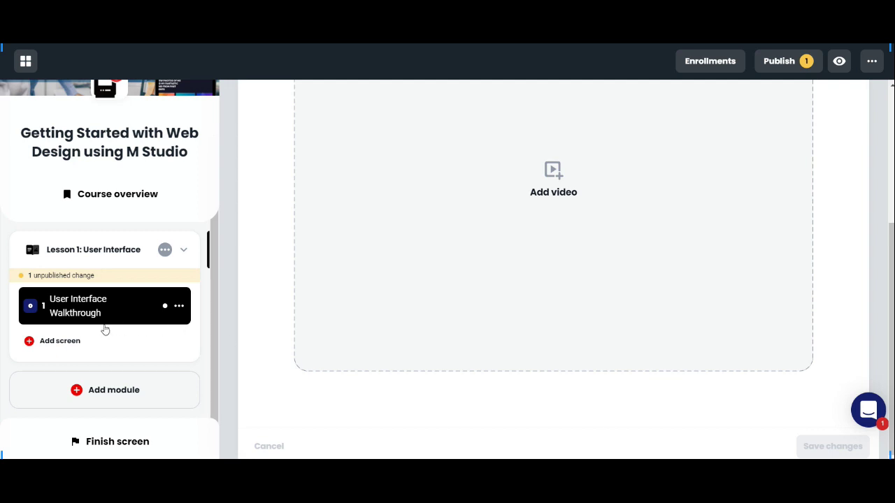
left_click(72, 343)
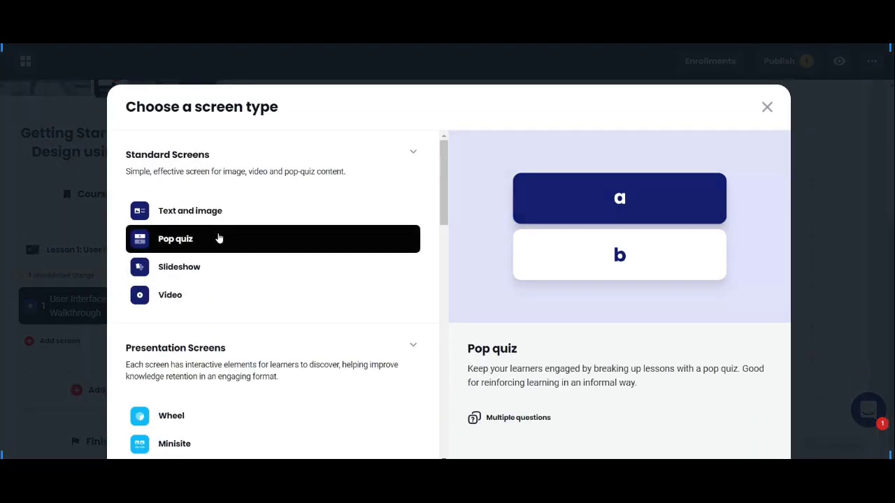
left_click(765, 106)
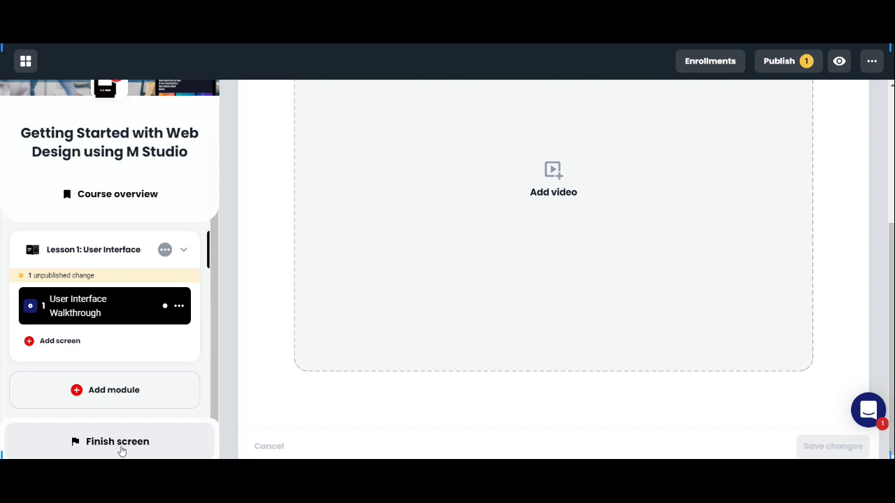
Step: Open the course's finish screen settings and choose the star shield badge as its image
left_click(120, 447)
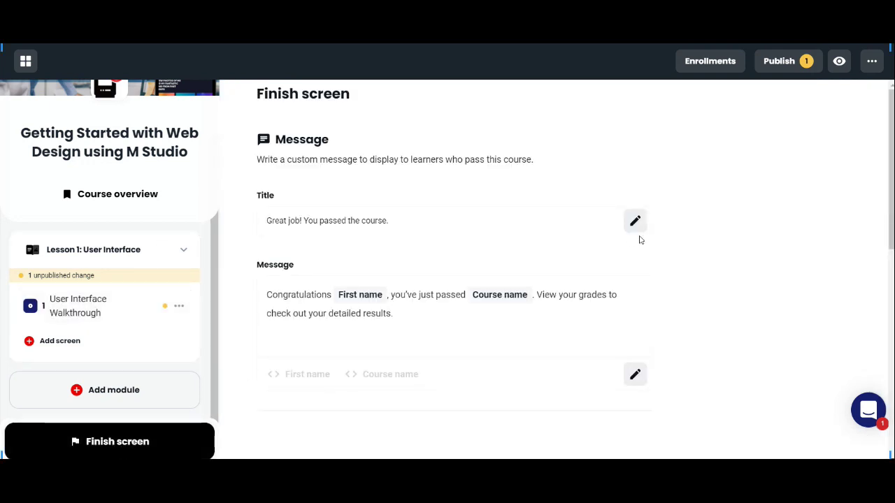
scroll(643, 240, "down", 2)
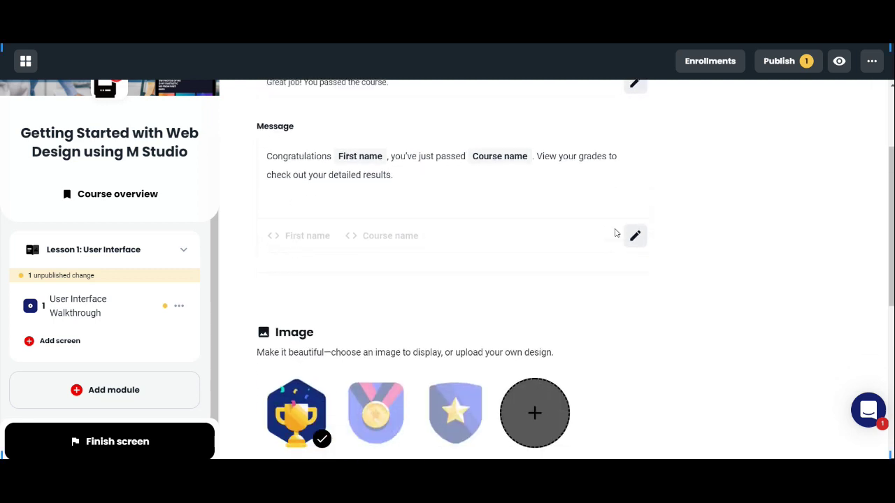
scroll(602, 232, "down", 4)
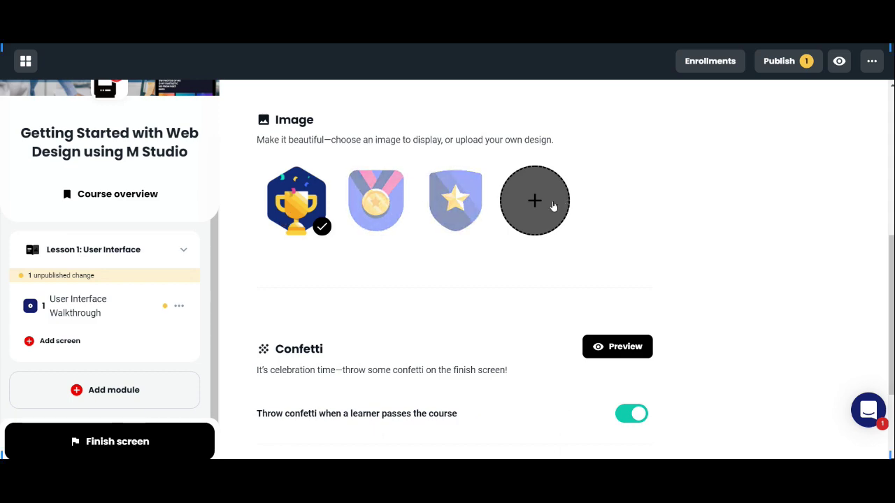
left_click(552, 205)
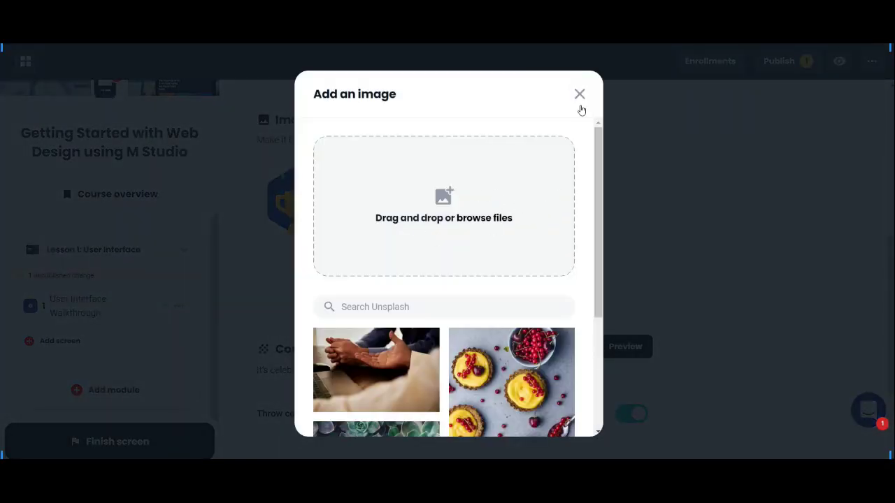
left_click(580, 95)
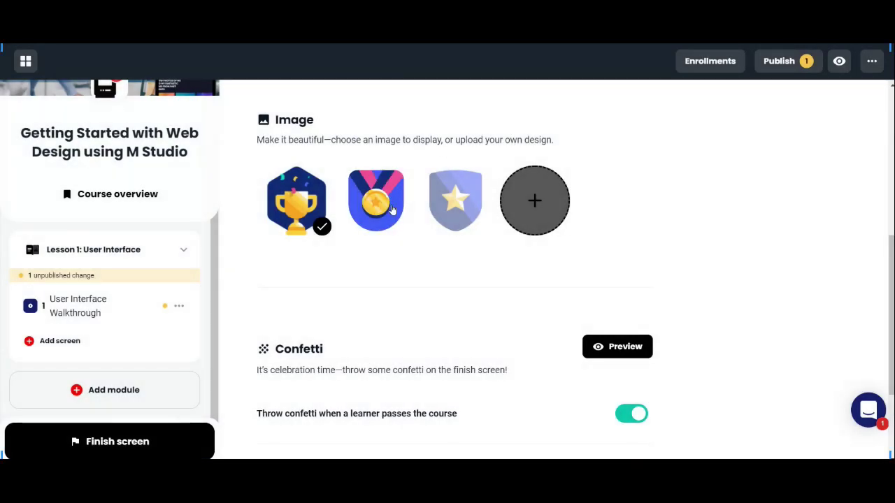
left_click(455, 204)
Step: Match the finish screen's confetti to the brand colors and set its style to Cannon, previewing the effect
scroll(636, 228, "down", 2)
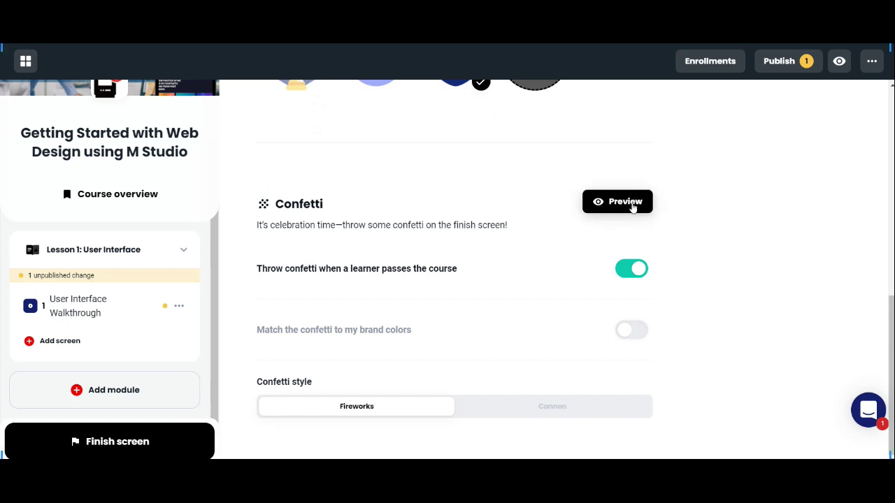
left_click(633, 207)
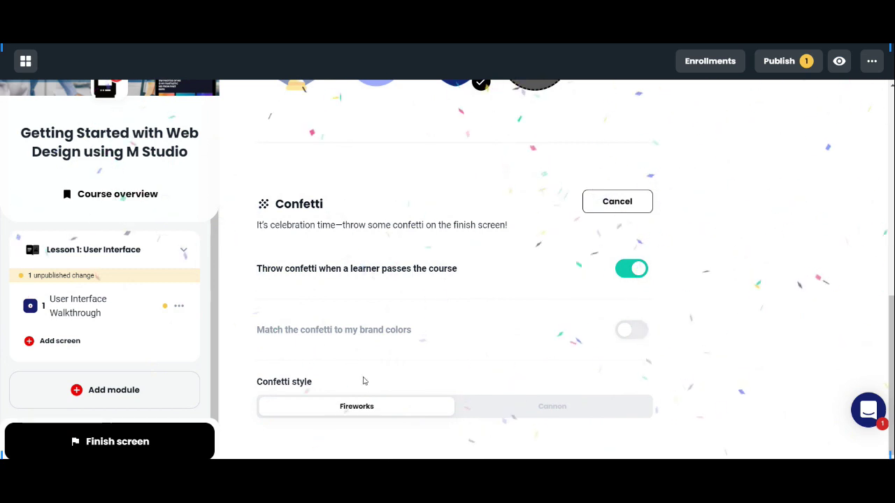
left_click(626, 330)
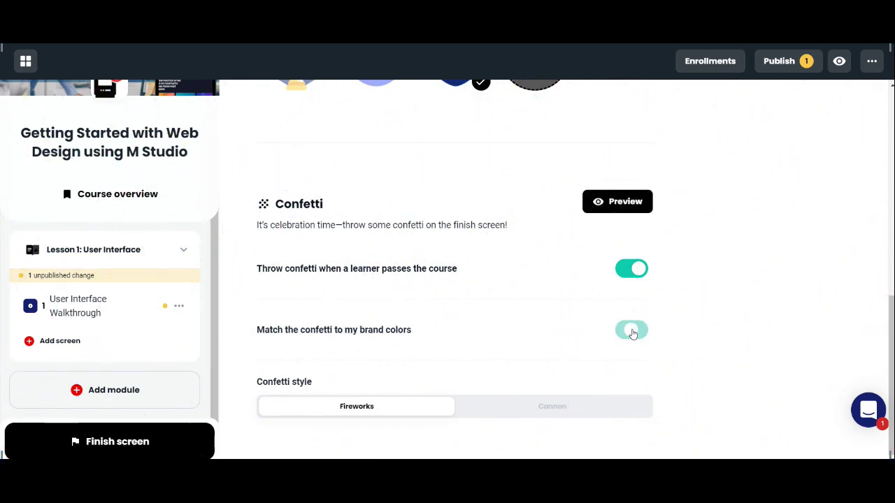
left_click(644, 205)
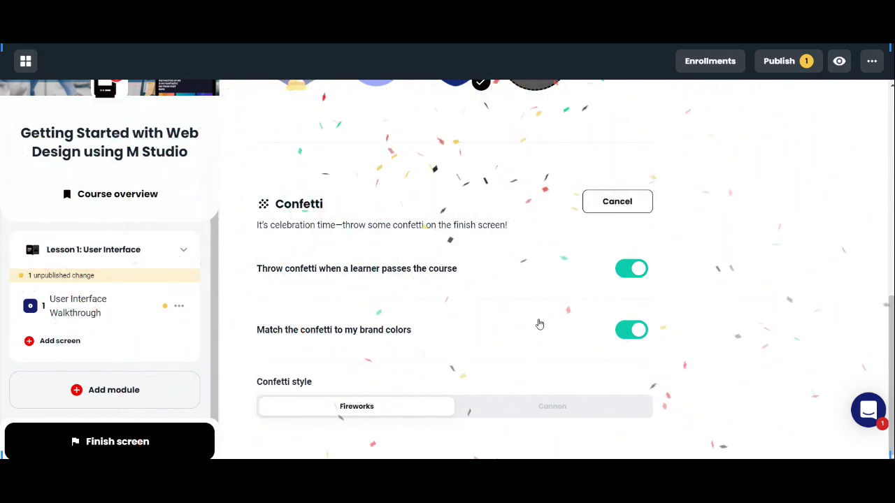
left_click(560, 412)
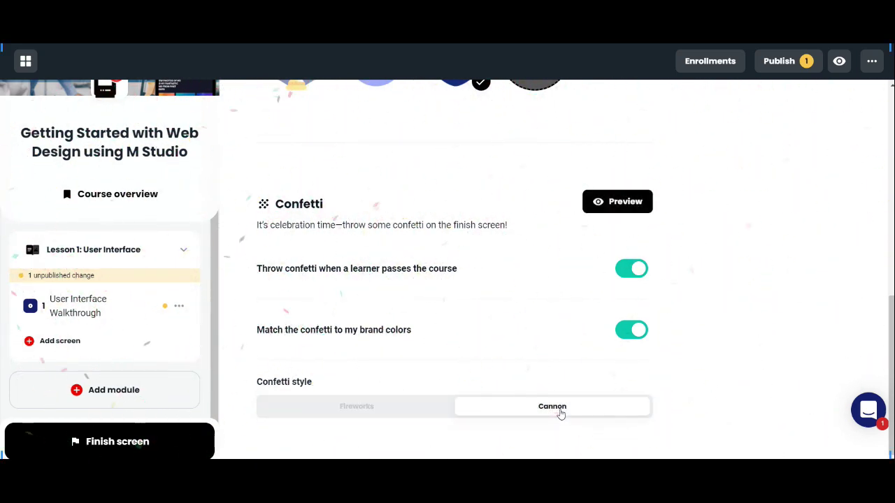
left_click(632, 203)
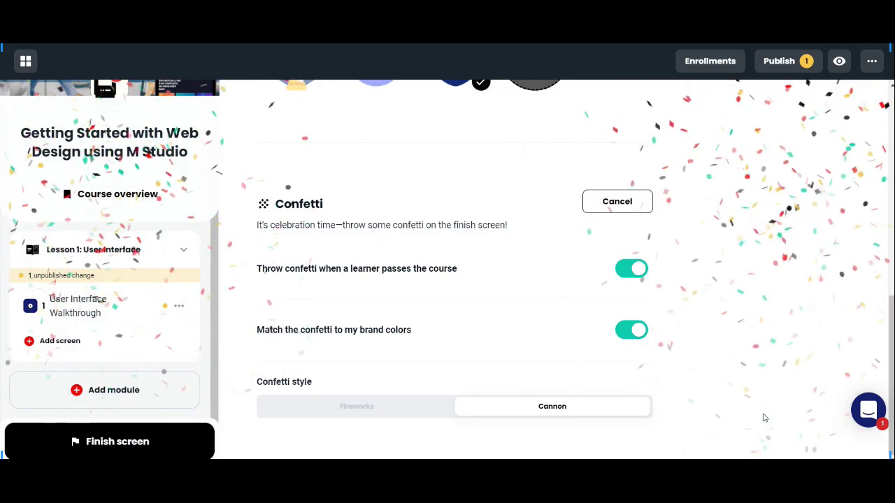
scroll(763, 406, "up", 4)
scroll(763, 405, "up", 3)
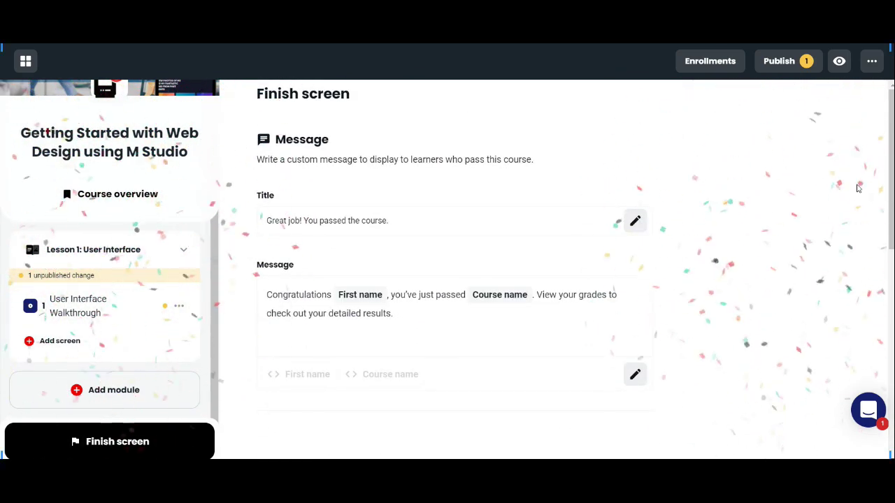
left_click(871, 63)
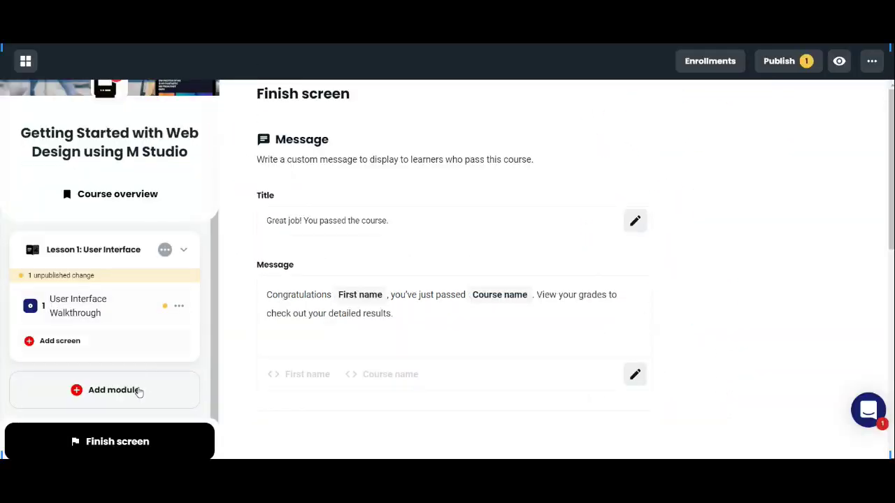
scroll(94, 387, "up", 2)
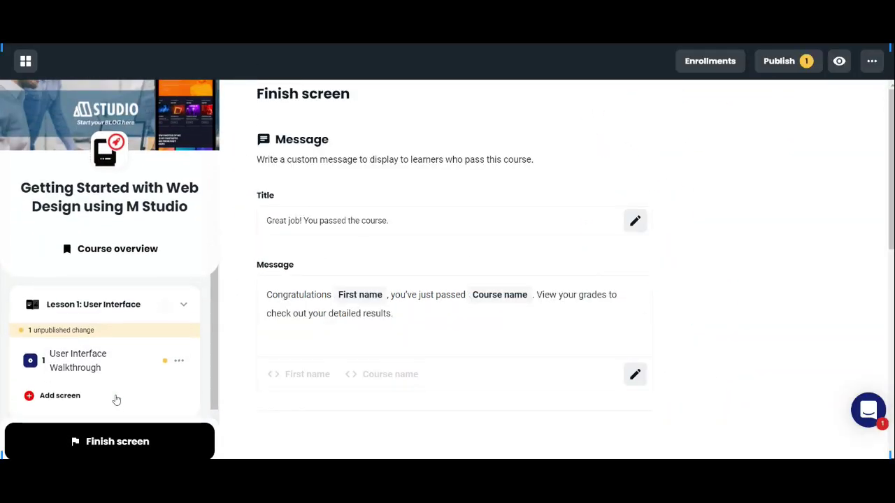
Step: Leave the course and check how learners and trainers are created in Users, closing both dialogs without adding anyone
left_click(24, 63)
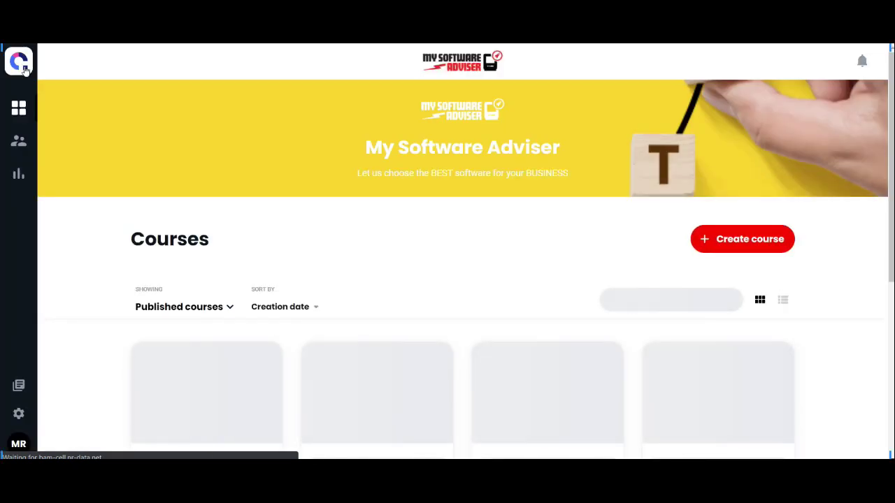
left_click(19, 144)
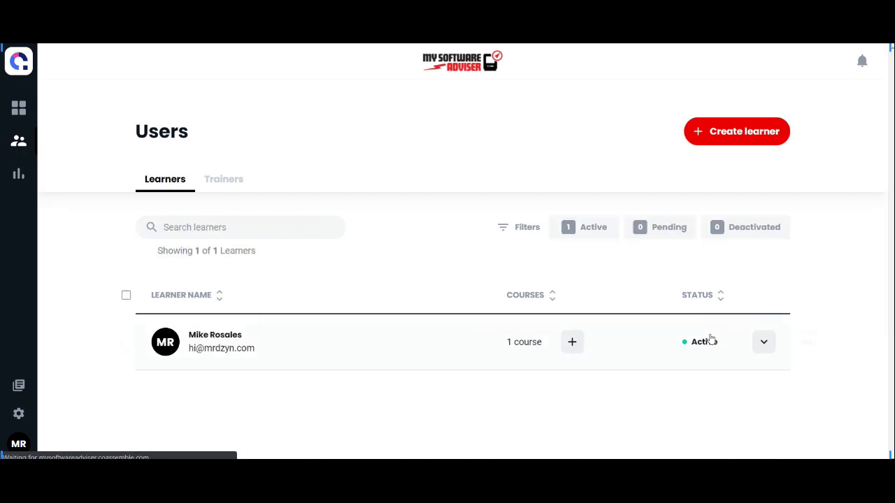
left_click(774, 142)
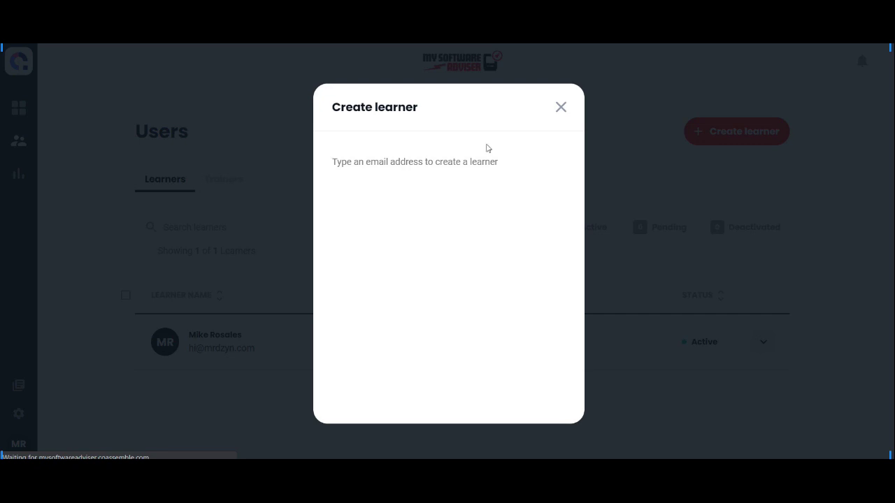
left_click(561, 108)
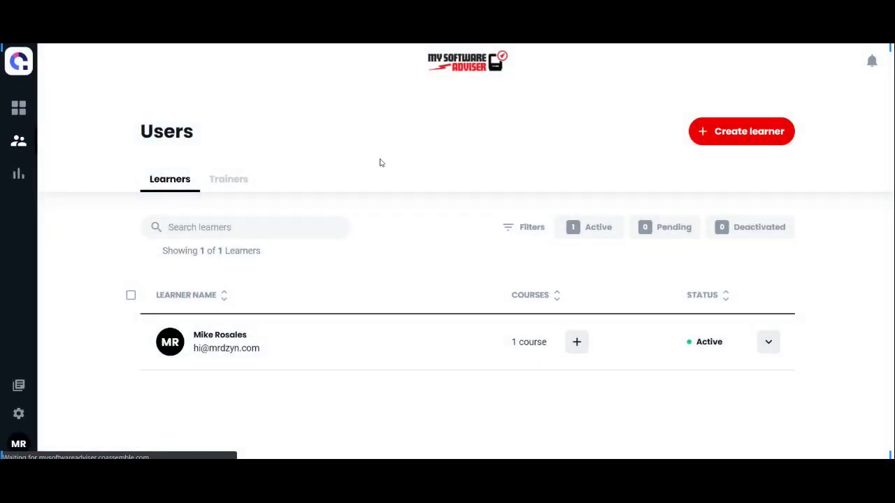
left_click(239, 183)
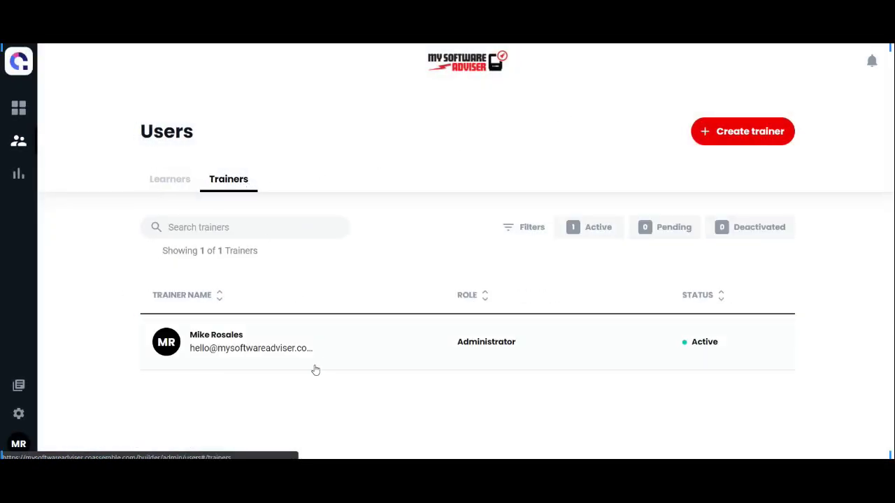
left_click(723, 131)
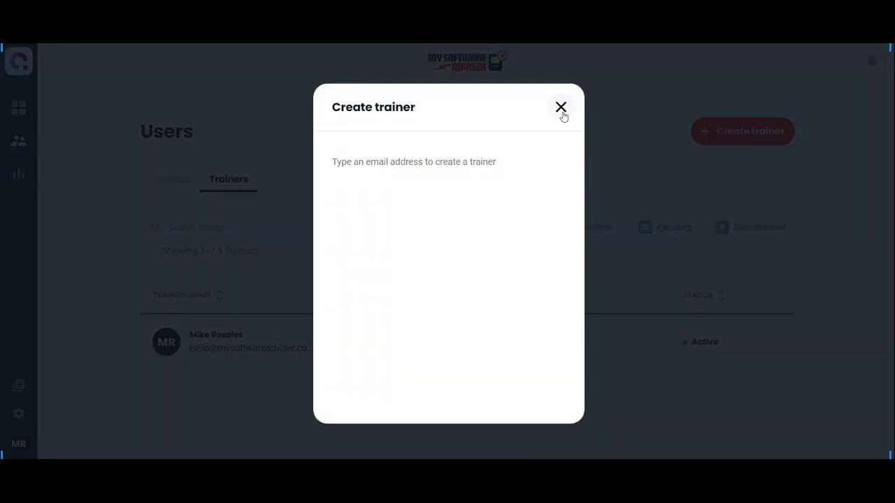
left_click(561, 109)
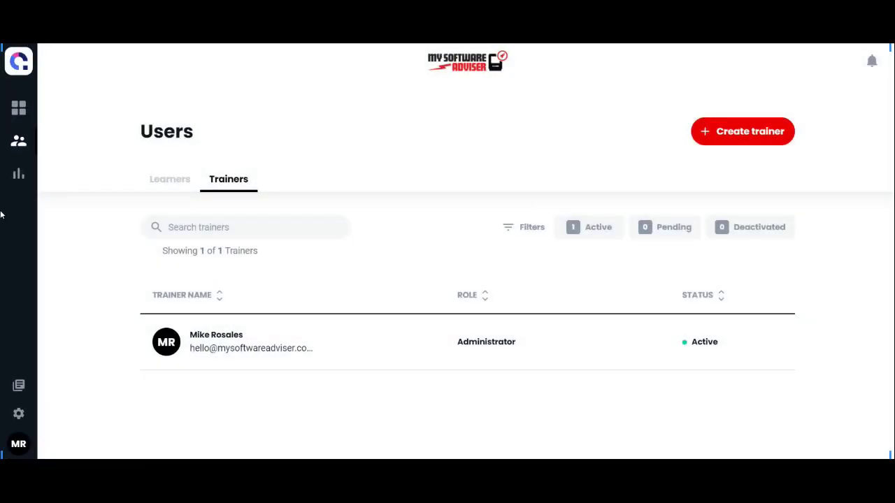
Step: Open the resource library and examine its courses, lessons, quizzes, documents and videos
mouse_move(17, 176)
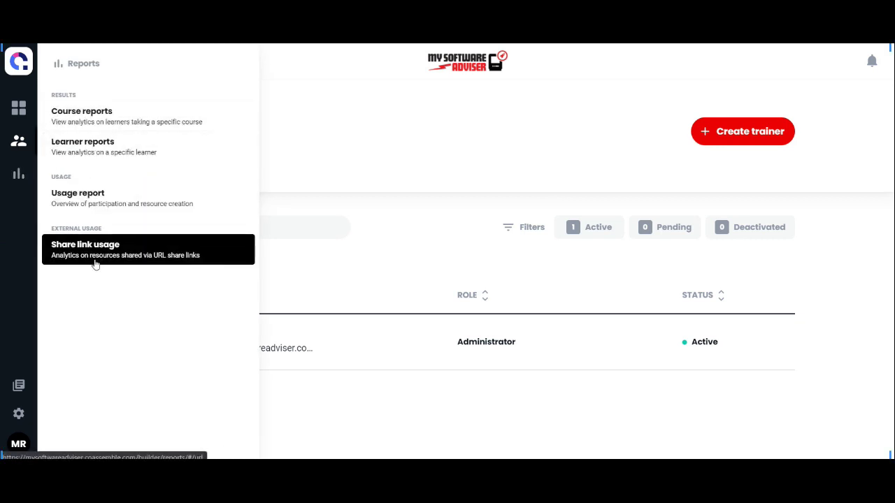
mouse_move(22, 391)
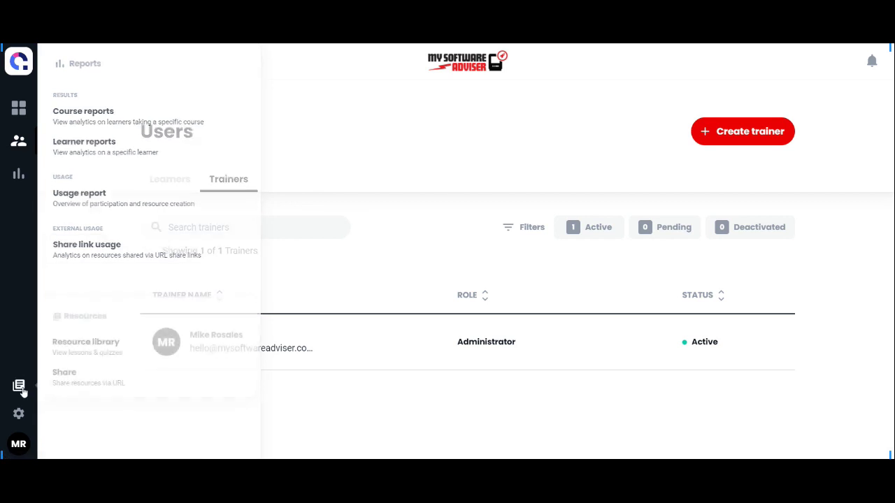
left_click(72, 346)
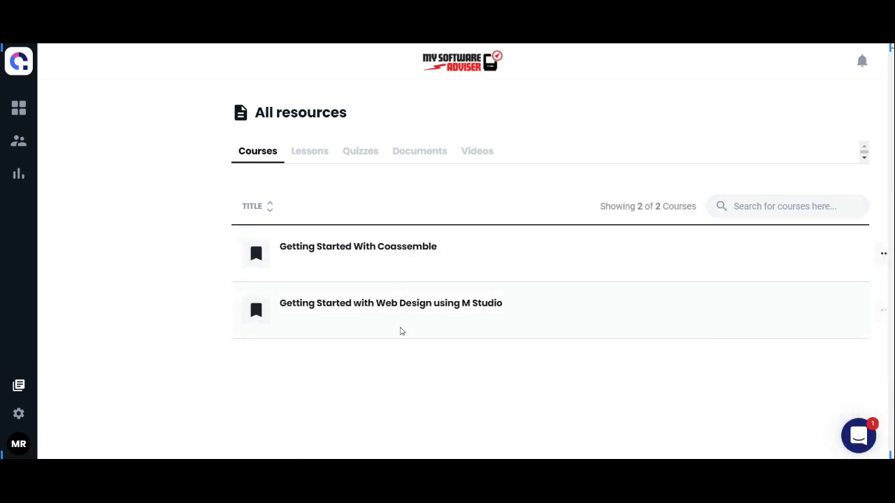
left_click(310, 153)
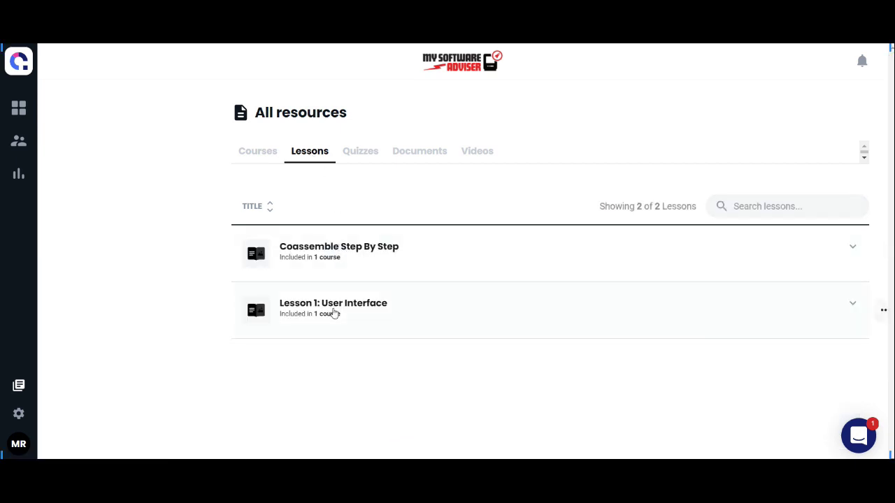
left_click(360, 152)
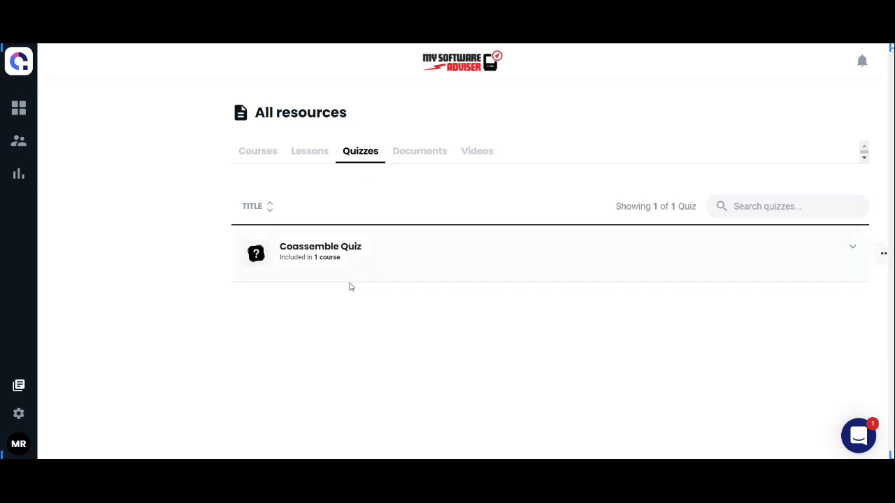
left_click(403, 161)
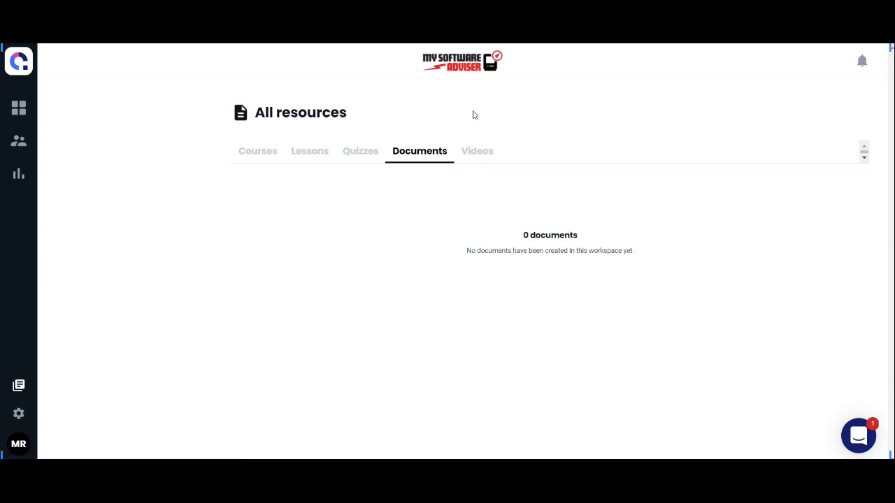
left_click(479, 155)
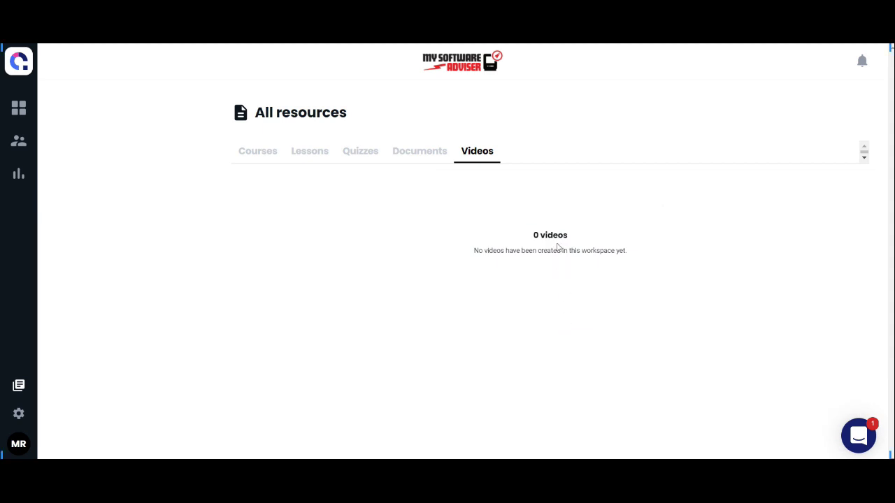
Step: View the profile options and open the workspace's Customize settings
left_click(18, 445)
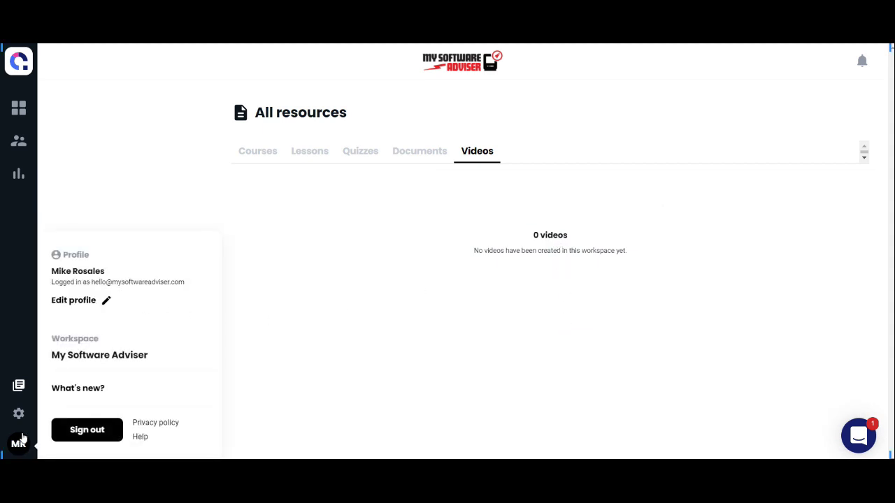
left_click(18, 413)
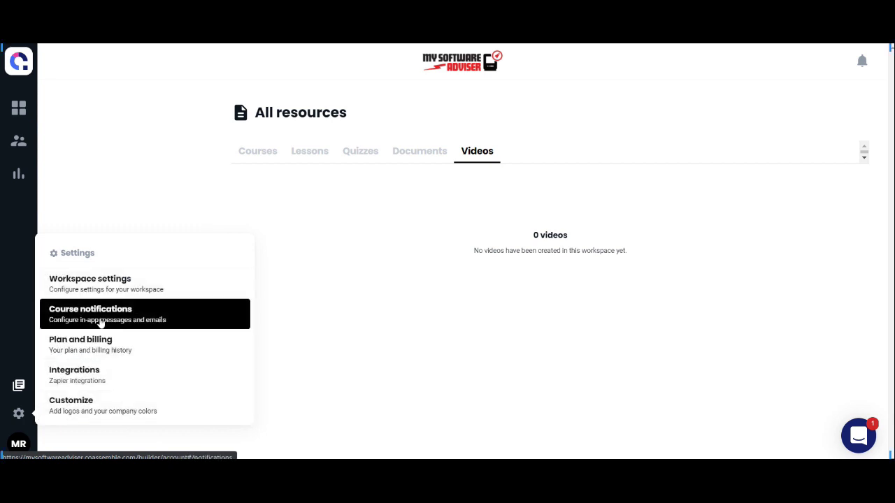
left_click(87, 401)
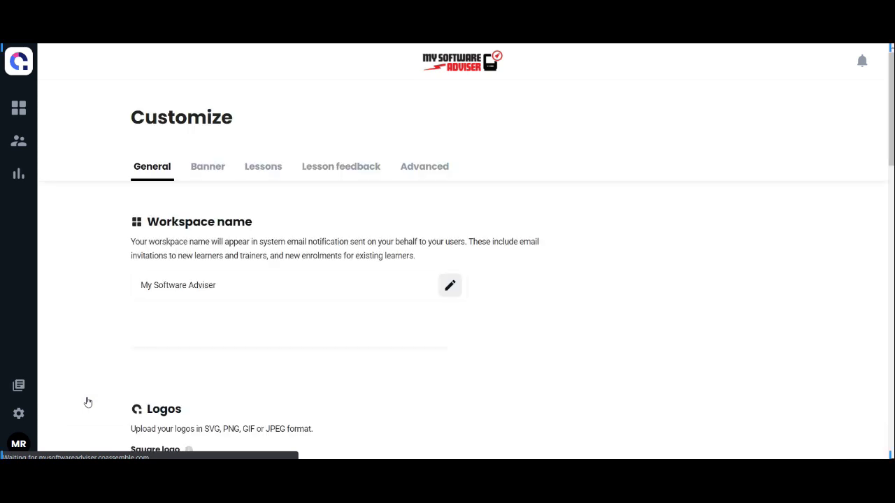
Step: Examine the General customization settings for the workspace name, logos, header and workspace colors
scroll(375, 333, "down", 5)
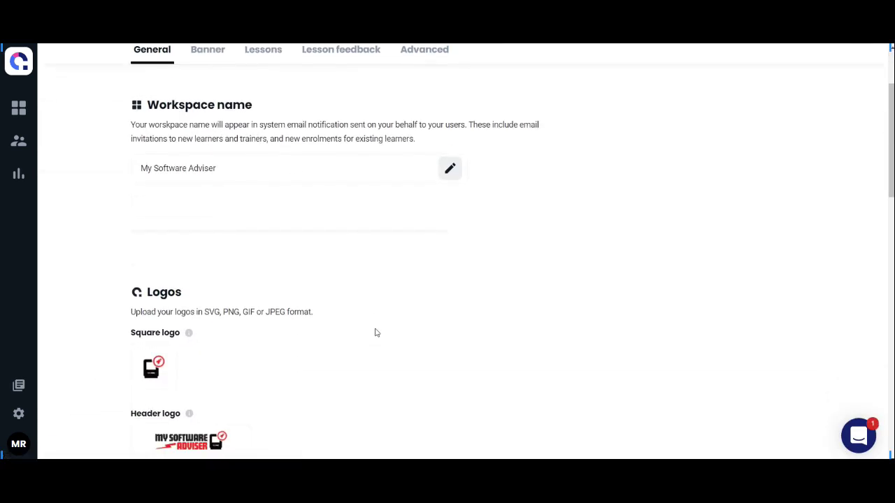
scroll(276, 362, "down", 2)
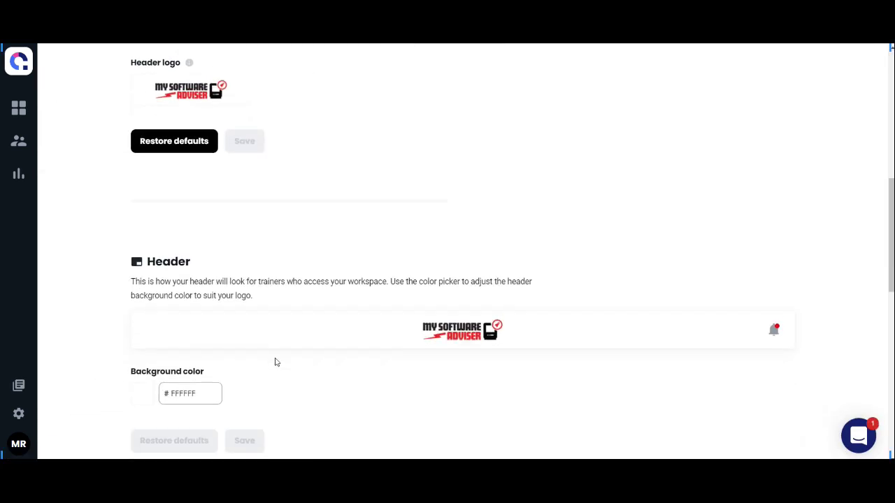
scroll(531, 346, "down", 3)
scroll(526, 357, "down", 2)
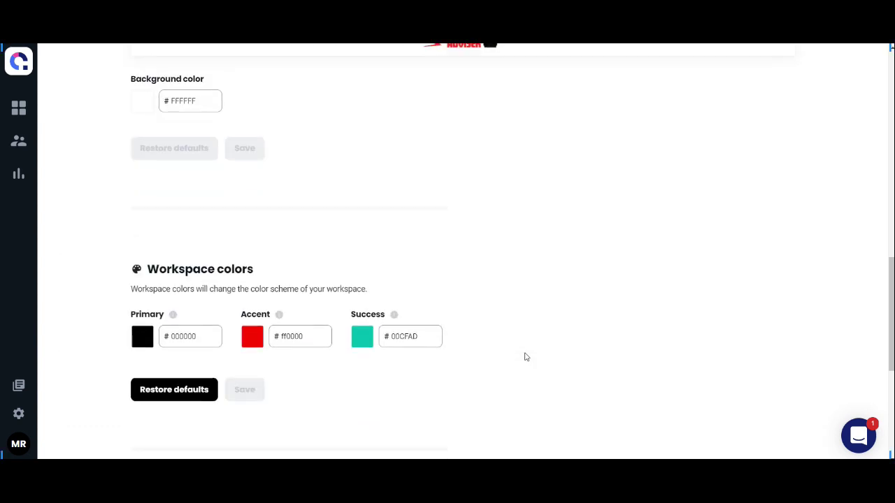
scroll(471, 350, "up", 13)
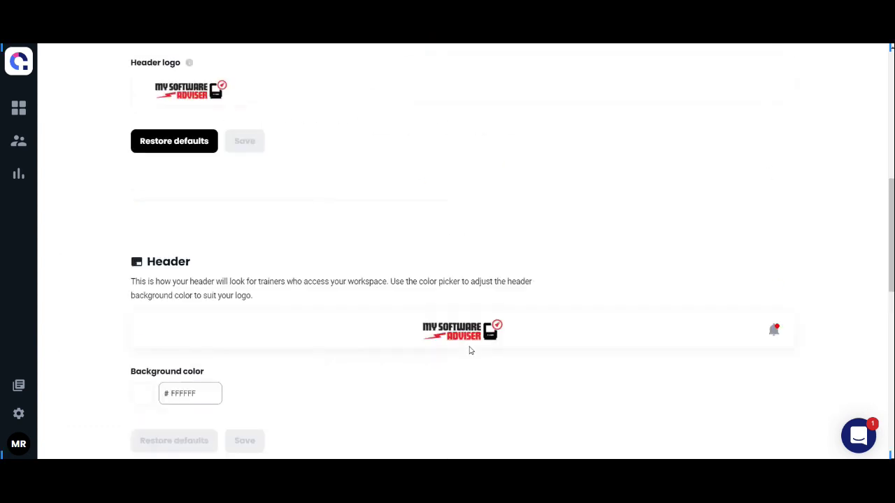
Step: Examine the Banner customization settings, including the logo, background image and visibility for learners and team users
left_click(213, 168)
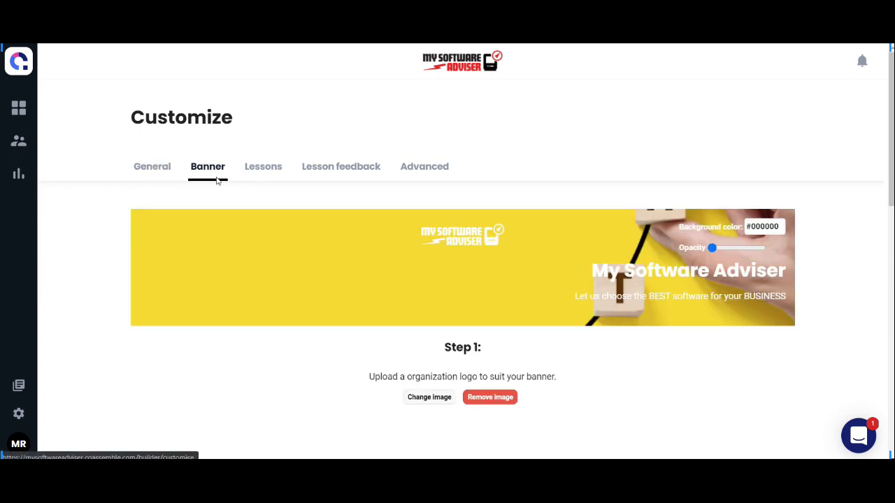
scroll(545, 366, "down", 9)
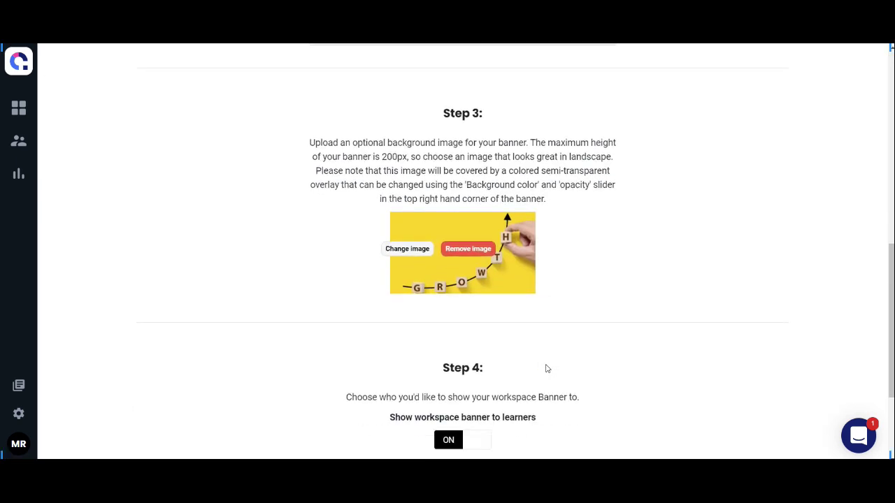
scroll(547, 368, "down", 3)
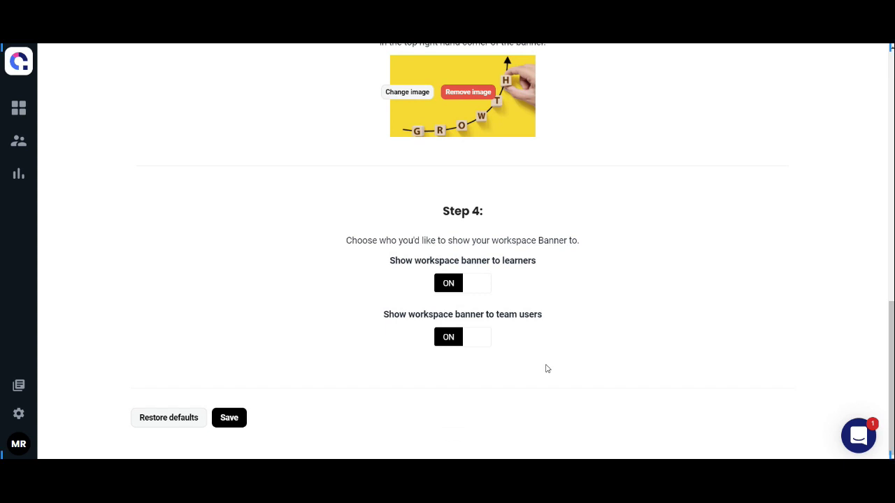
scroll(546, 369, "up", 12)
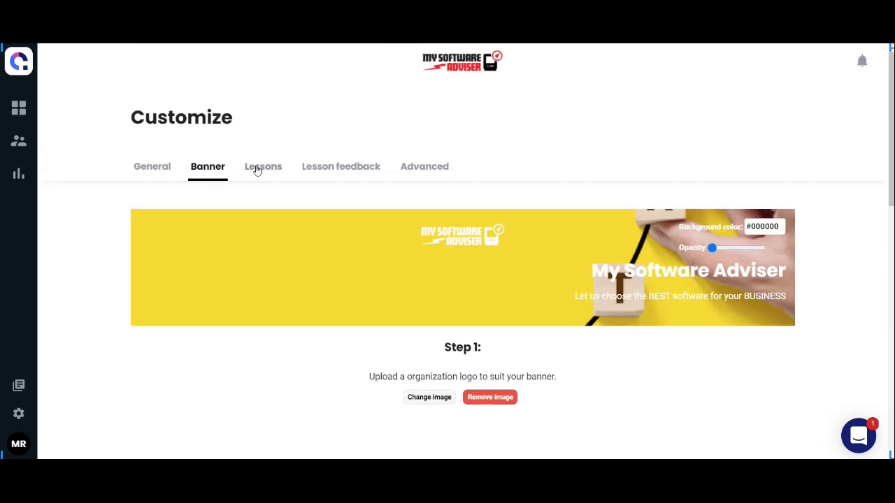
Step: Review the background color settings for the lesson templates, including the presentation templates and additional colors
left_click(257, 169)
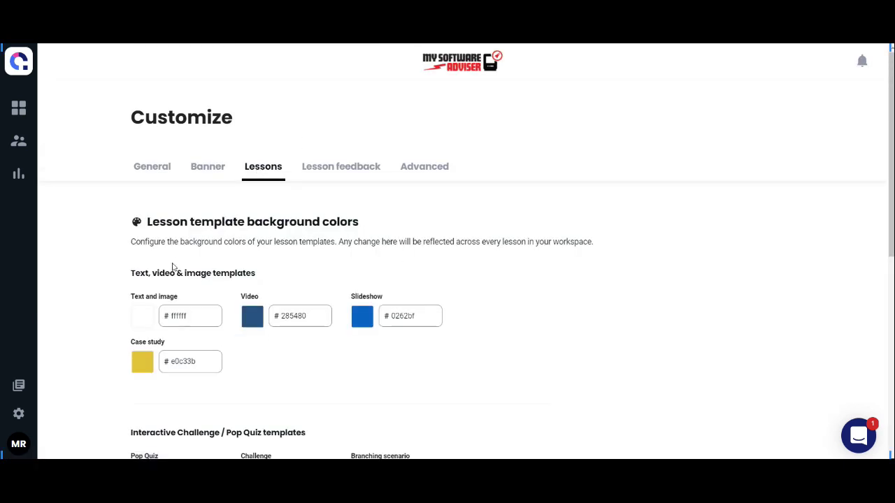
scroll(270, 349, "down", 6)
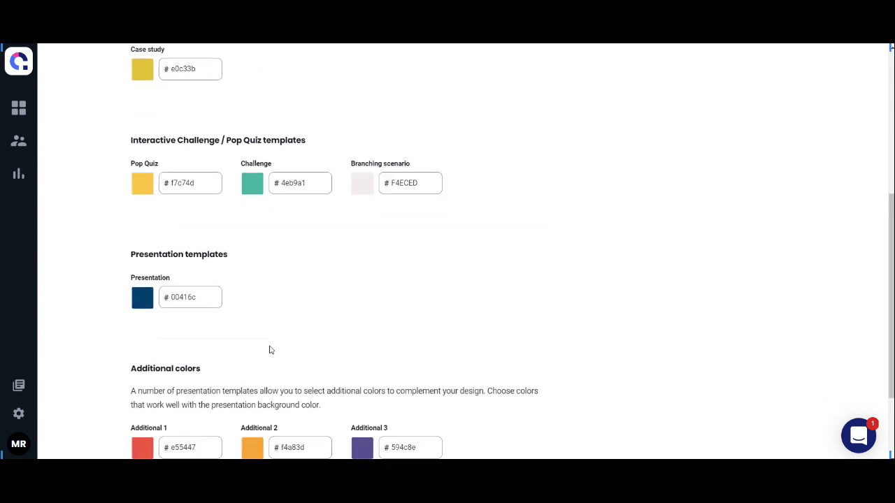
scroll(381, 371, "up", 6)
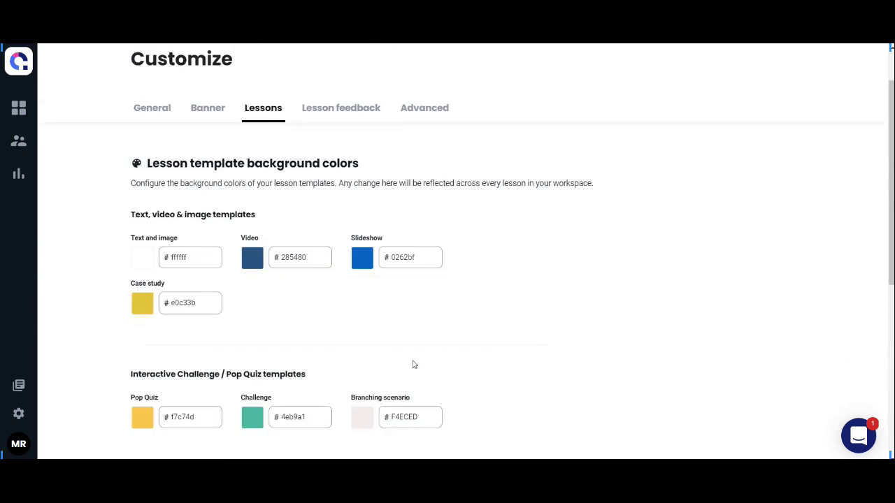
Step: Examine the lesson feedback pop-ups and the form for creating a new one, closing it without saving
left_click(359, 175)
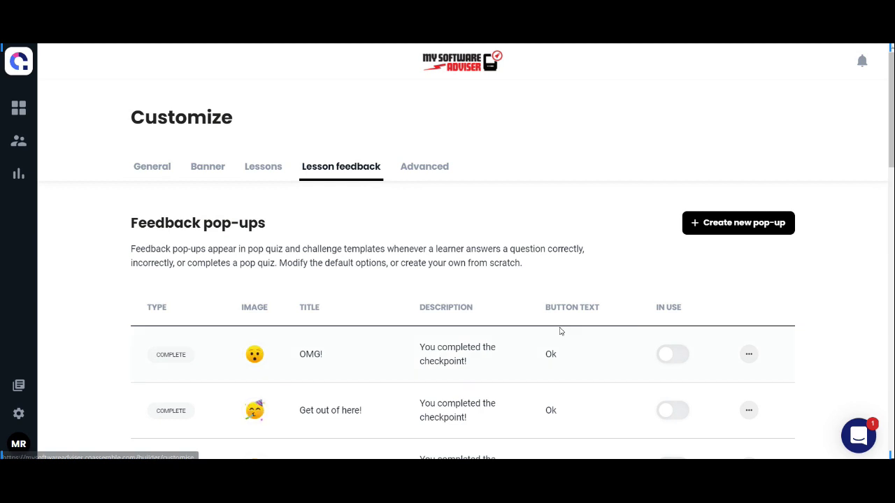
scroll(602, 342, "down", 2)
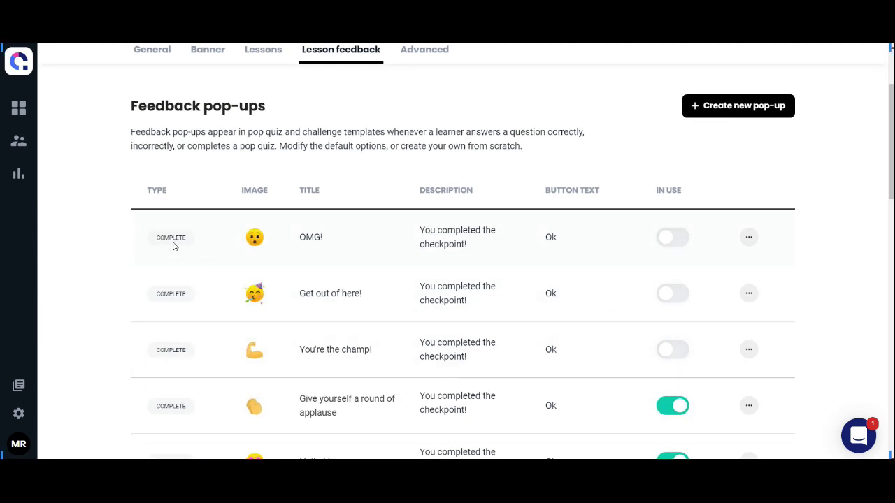
scroll(675, 314, "down", 7)
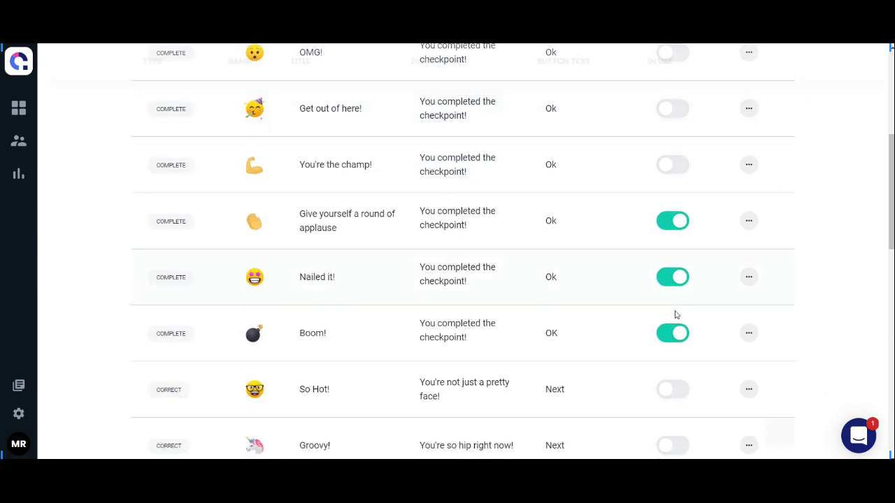
scroll(675, 313, "down", 6)
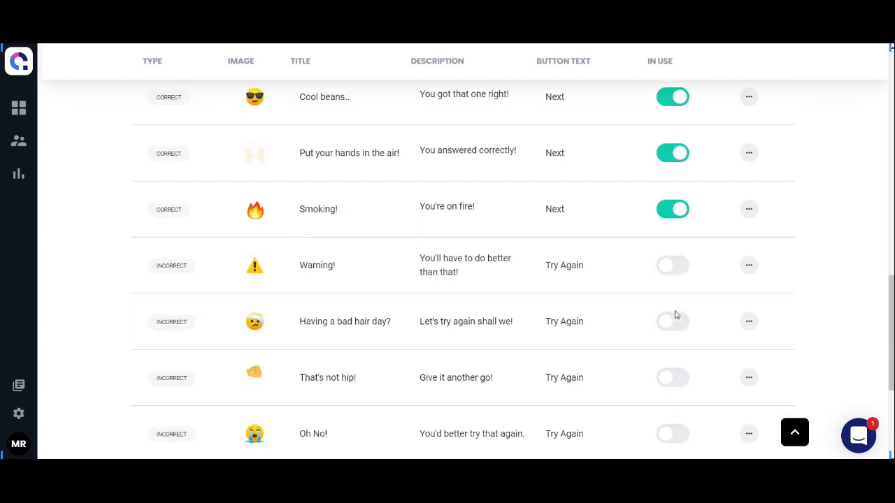
scroll(461, 266, "up", 15)
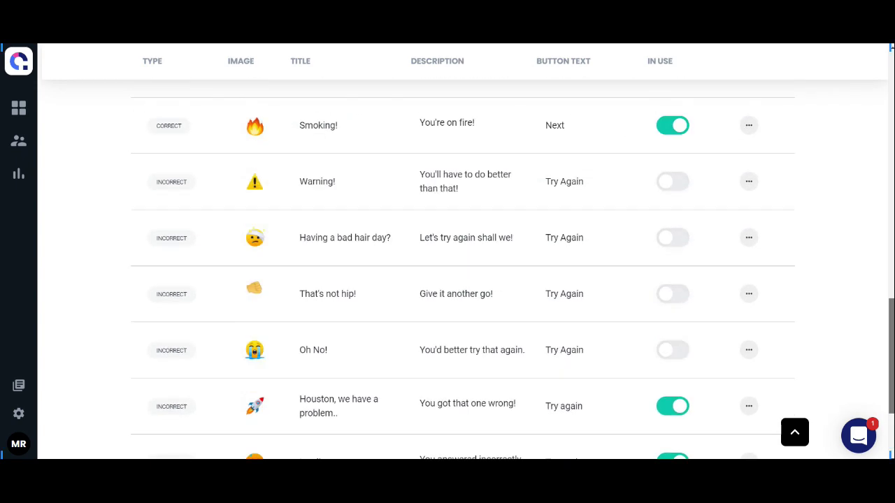
left_click(735, 167)
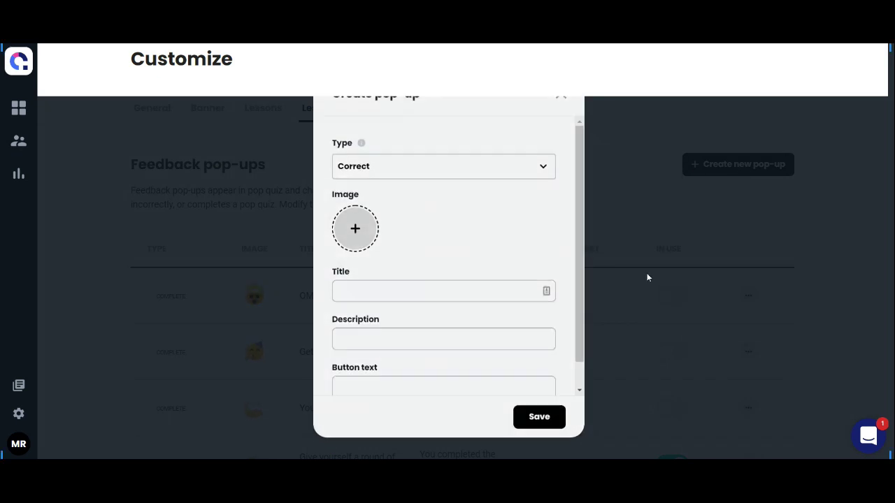
left_click(646, 277)
Step: View the Advanced custom CSS / Less settings and open the workspace's Integrations page
left_click(428, 110)
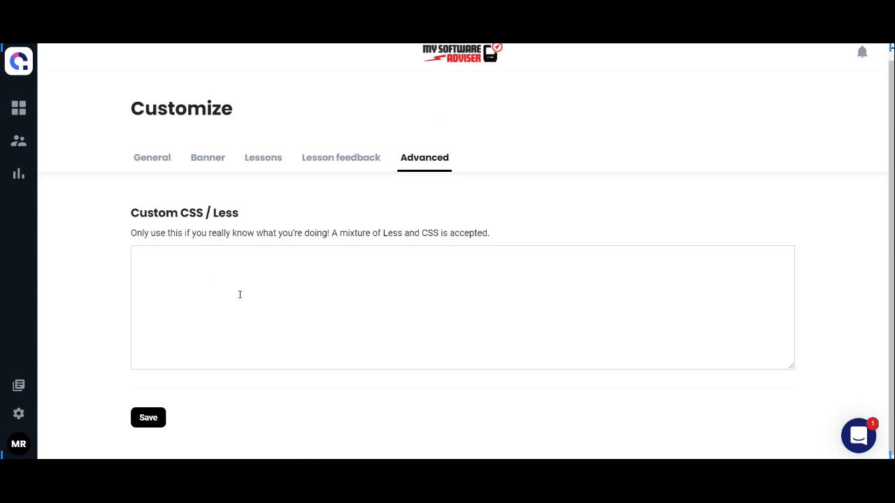
left_click(21, 443)
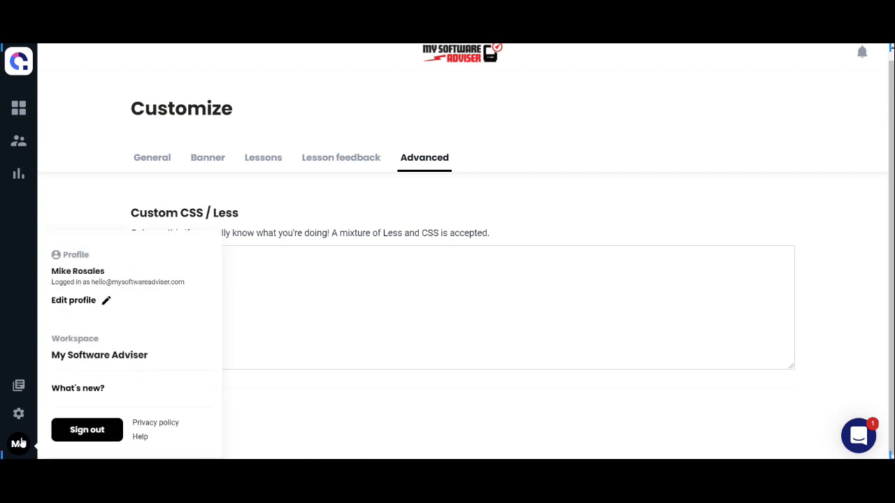
left_click(18, 413)
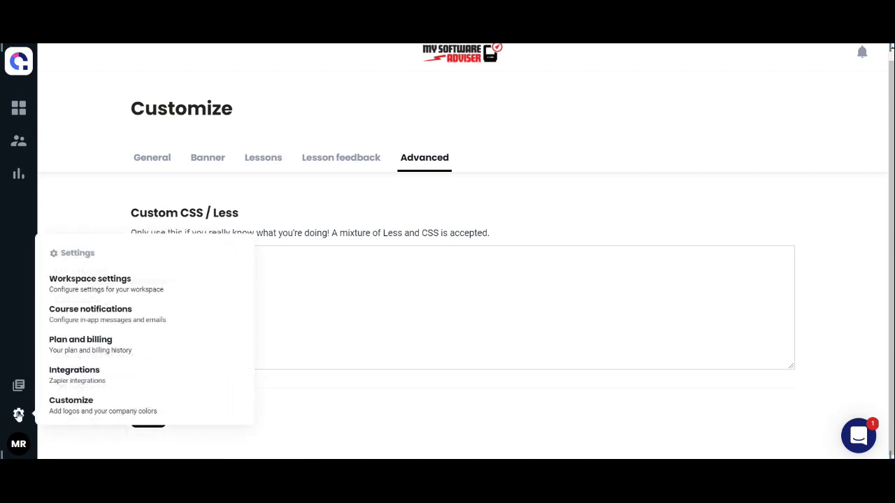
left_click(87, 380)
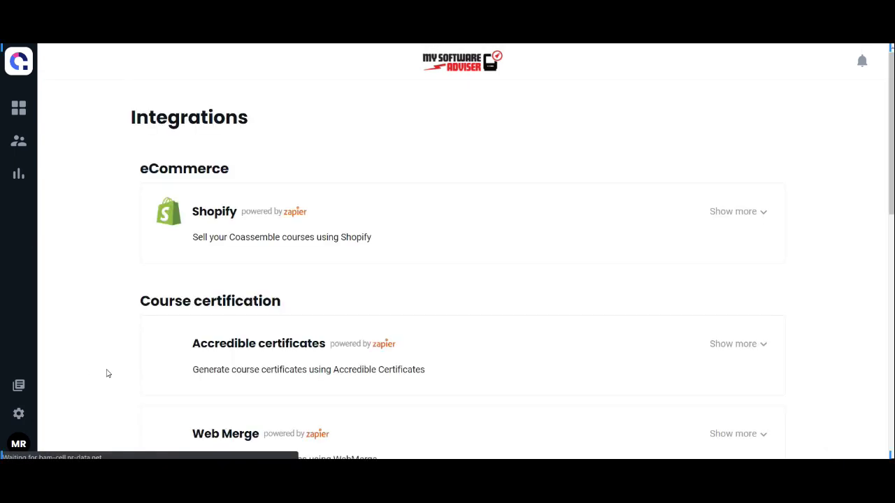
Step: Examine the Shopify integration's zaps and the other Zapier integrations, and return to the workspace dashboard
left_click(765, 212)
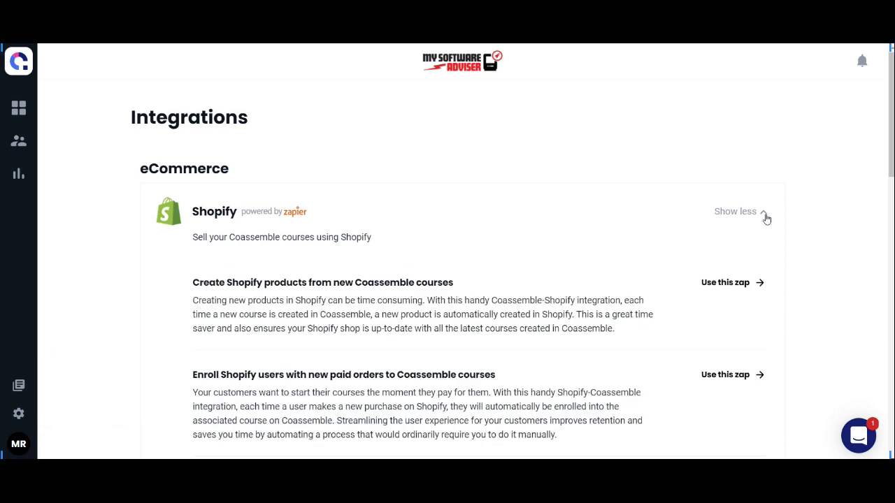
left_click(765, 211)
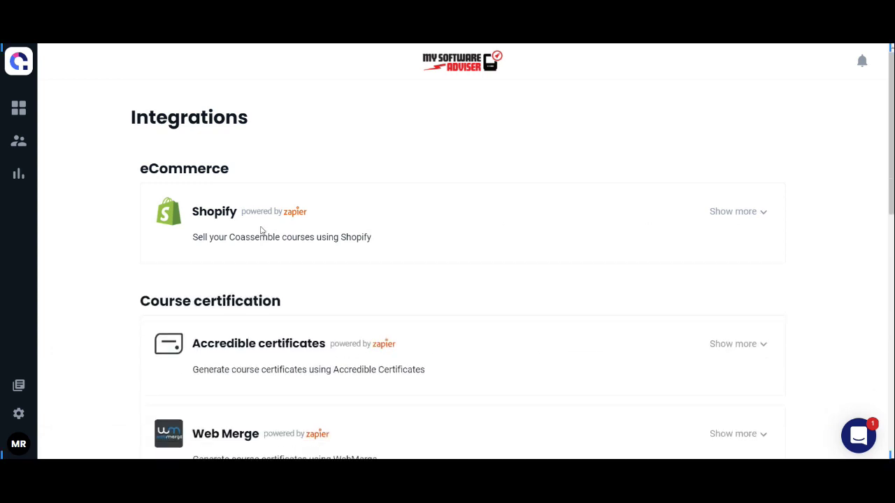
scroll(369, 334, "down", 5)
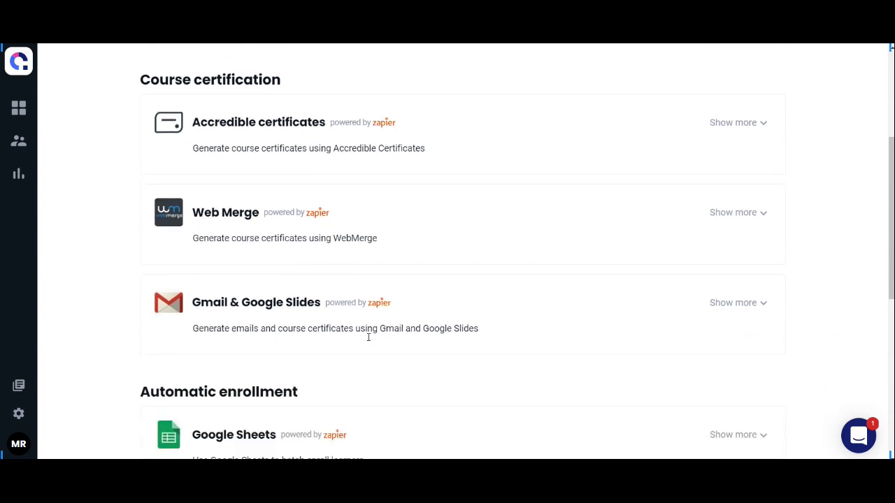
scroll(369, 341, "down", 4)
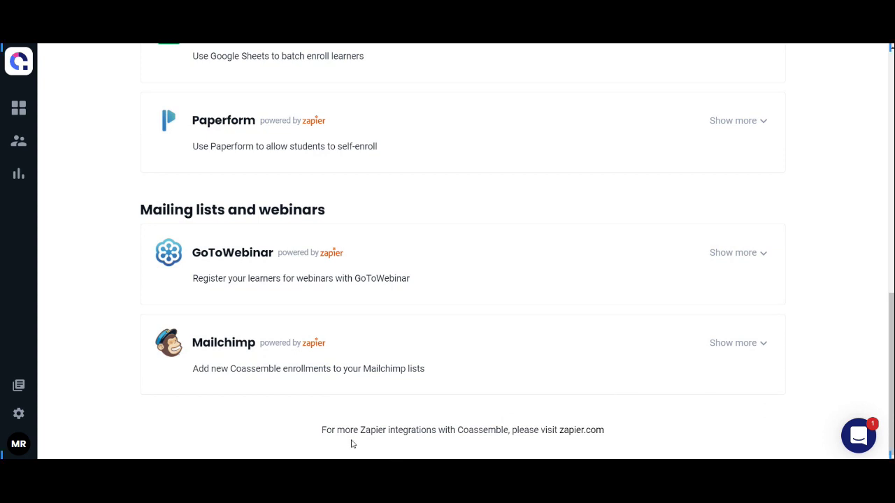
left_click_drag(353, 430, 584, 424)
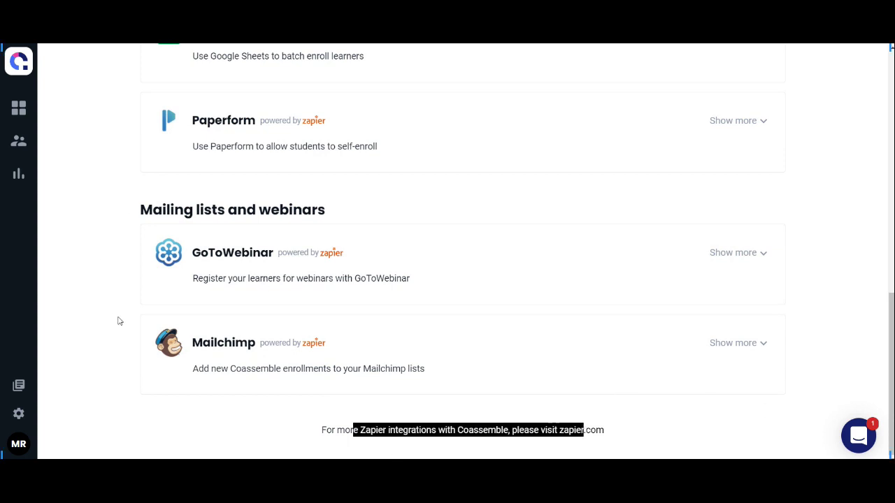
scroll(119, 322, "up", 1)
left_click(17, 117)
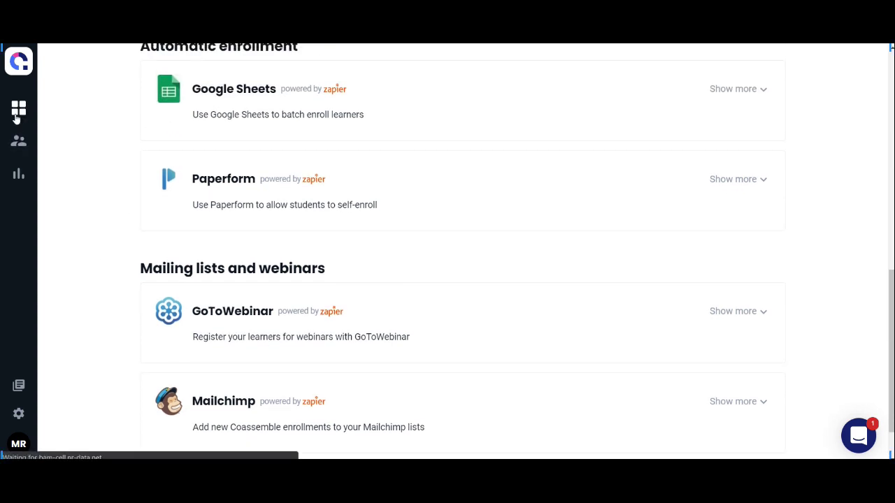